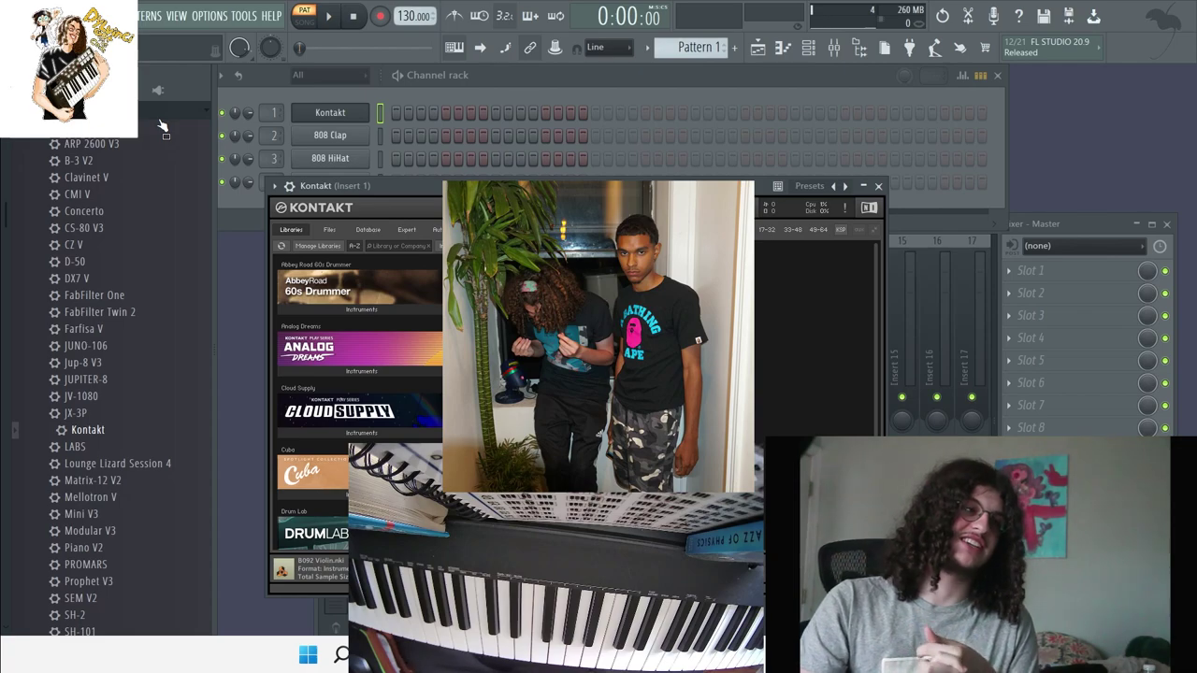
Step: Load NOIRE Pure from the Noire library into Kontakt and choose one of its Grand Piano presets
scroll(289, 321, "down", 10)
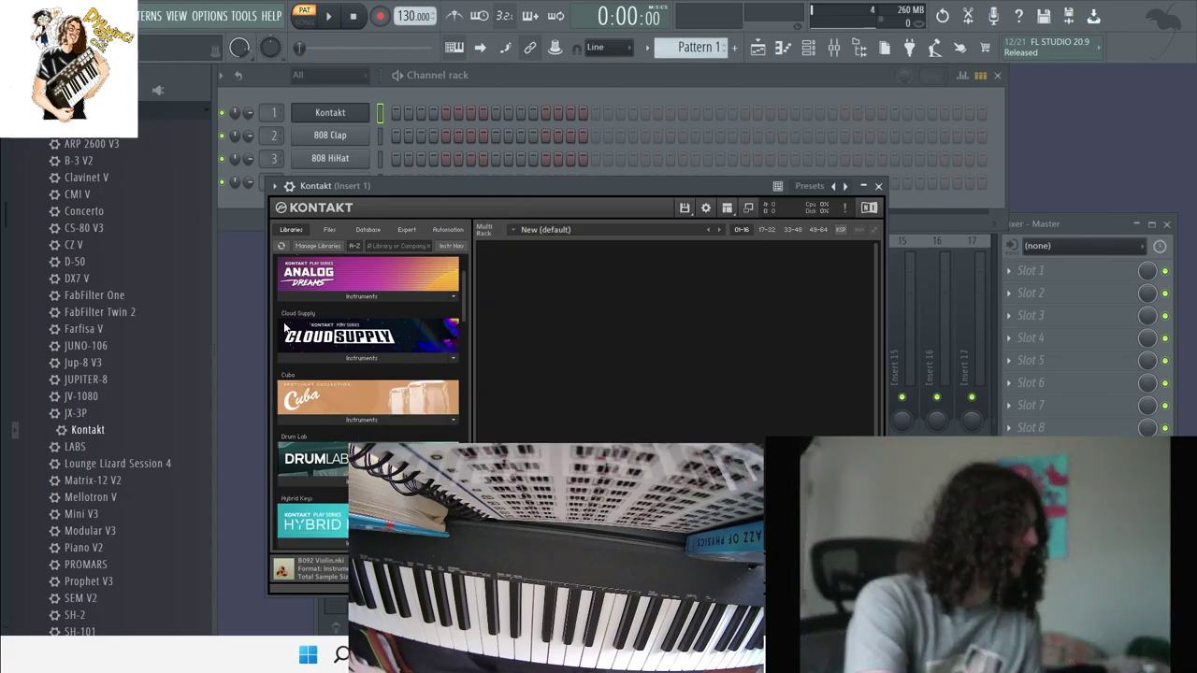
scroll(289, 321, "down", 6)
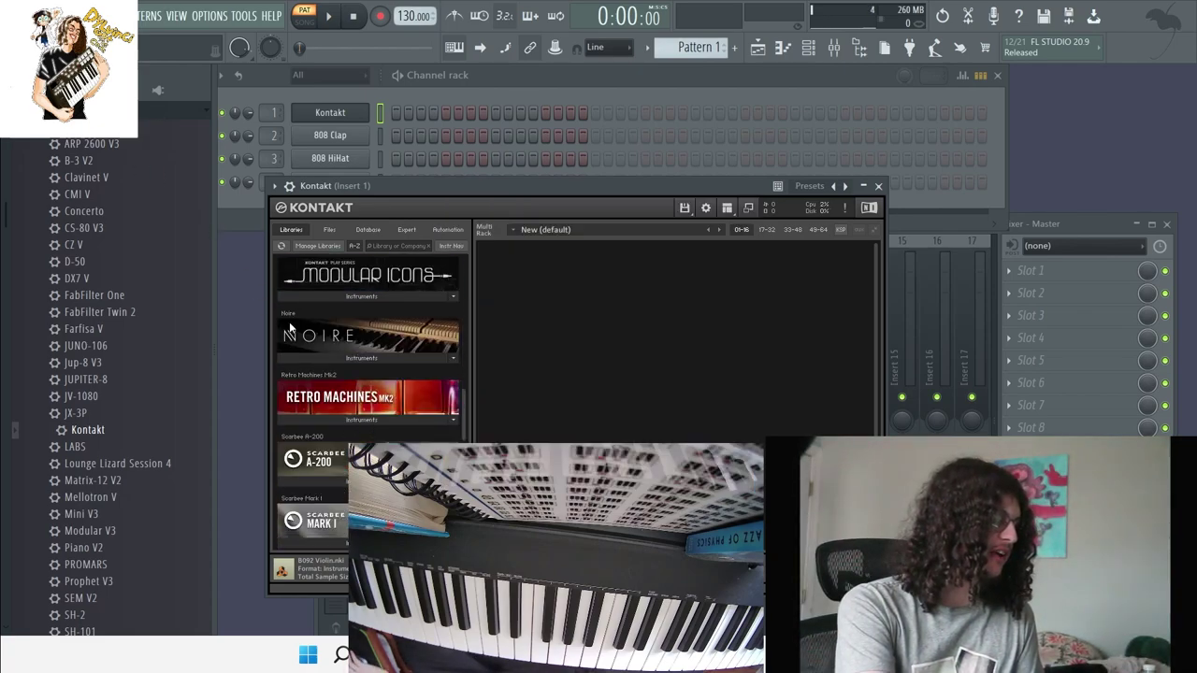
left_click(330, 335)
left_click_drag(322, 367, 570, 369)
left_click_drag(512, 288, 518, 298)
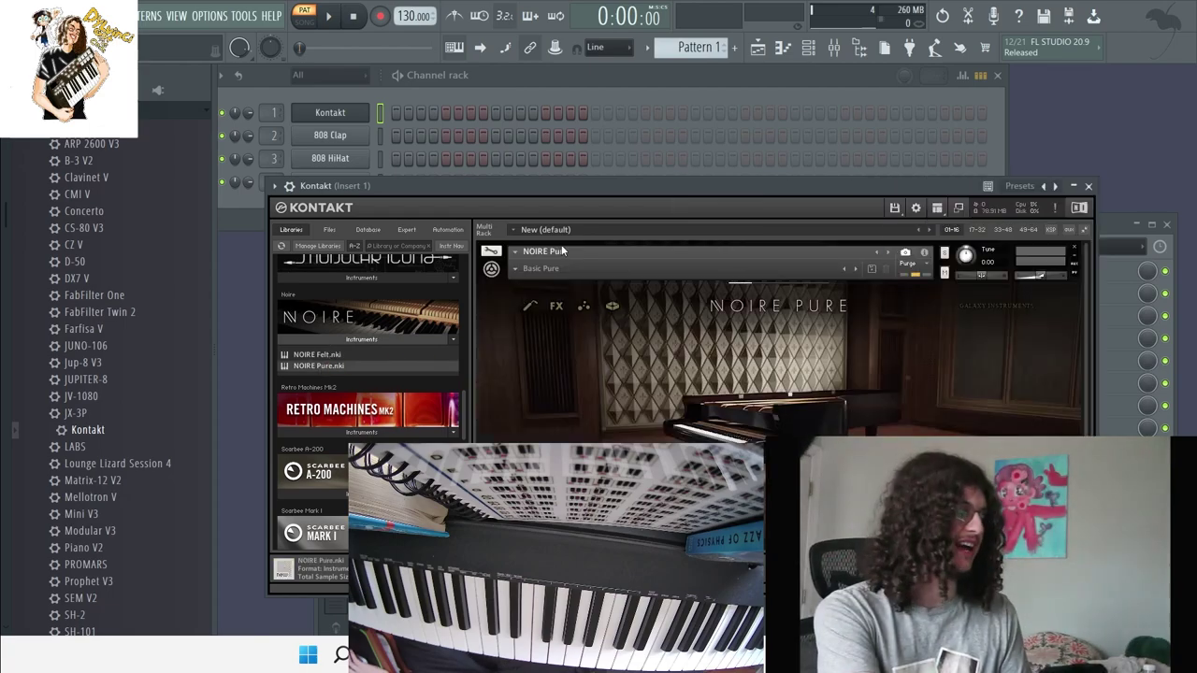
left_click(516, 269)
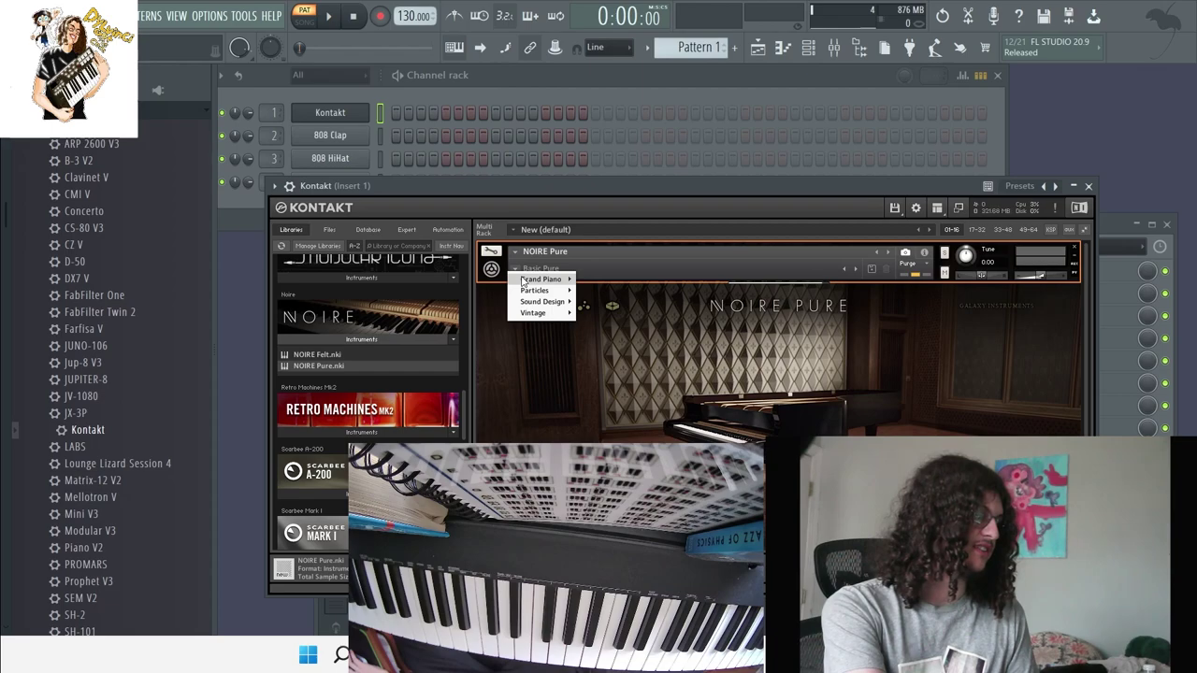
mouse_move(526, 280)
left_click(598, 380)
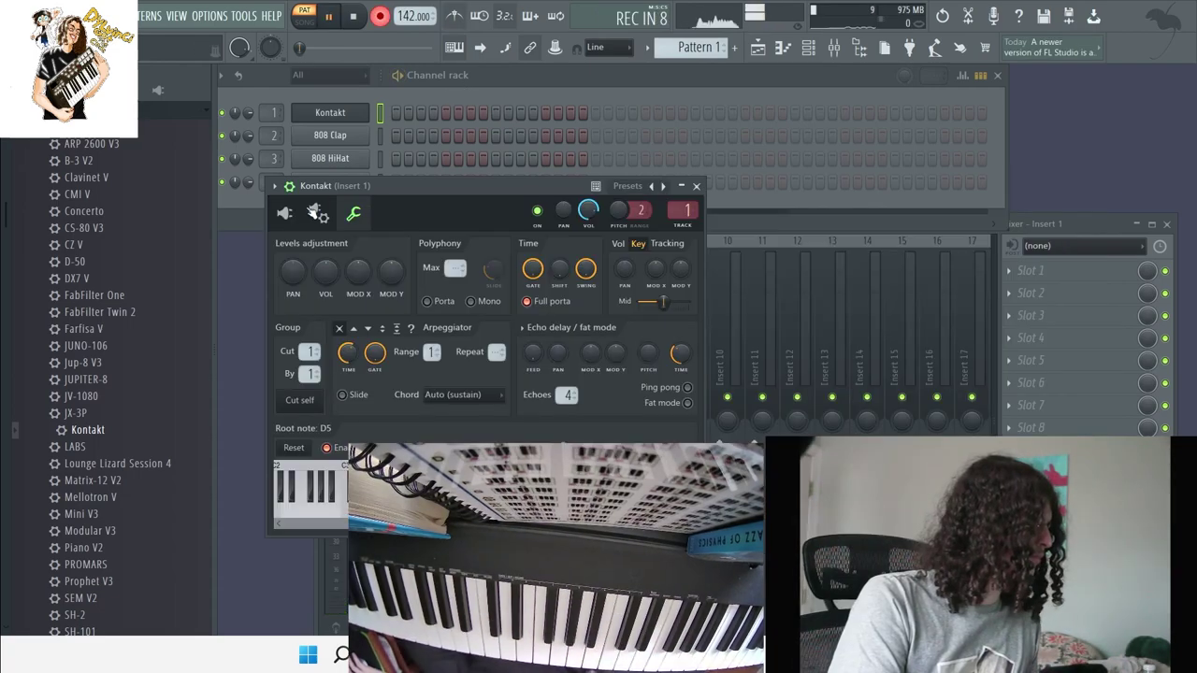
Step: Record the piano part on the first Kontakt channel and show the channel rack as note previews
left_click_drag(400, 193, 387, 241)
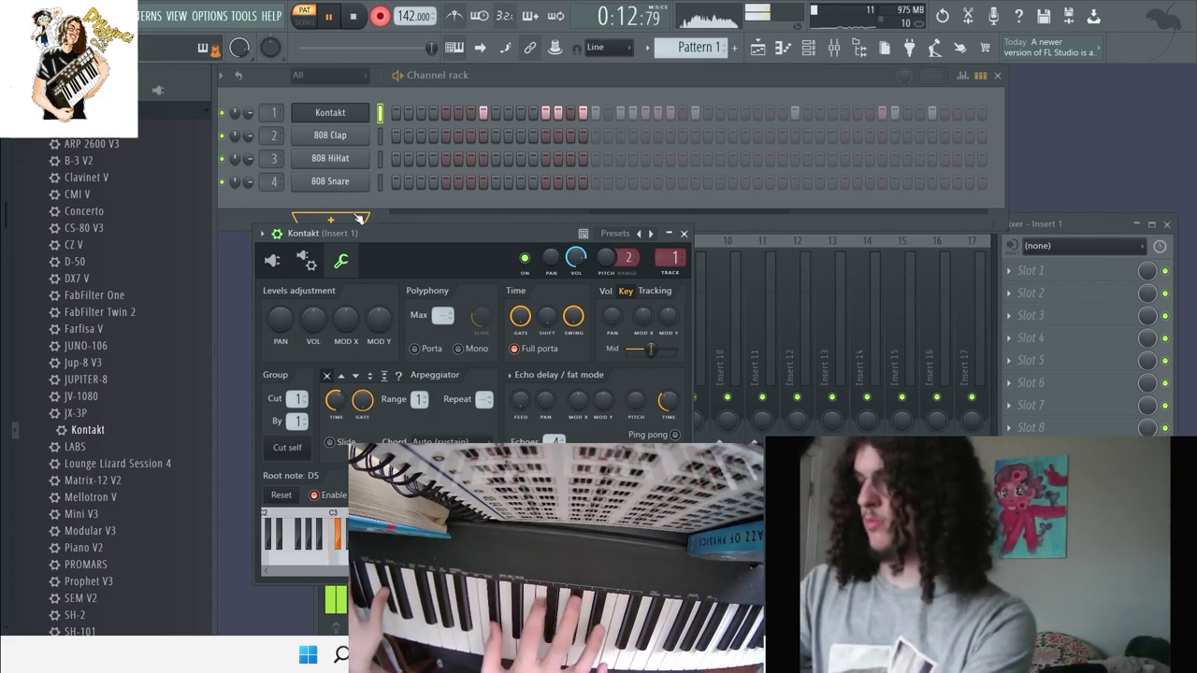
left_click(380, 16)
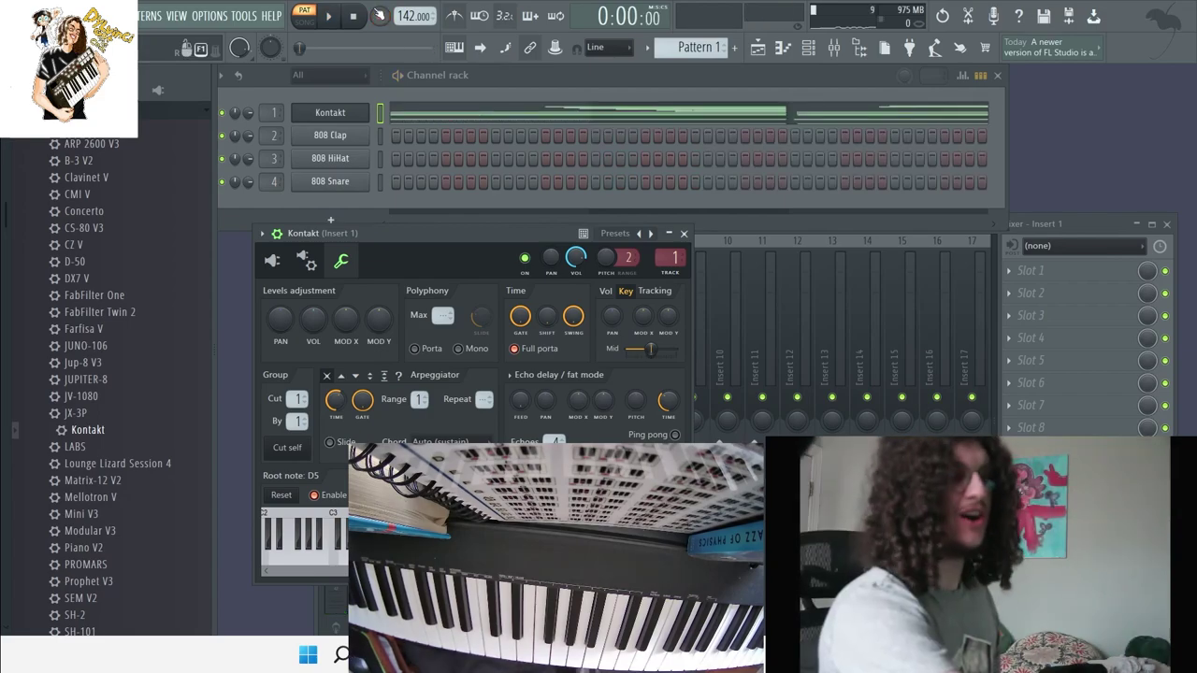
left_click(978, 77)
Step: Replace the 808 Clap channel with a second Kontakt and open the Gospel folder of its Vintage Organs library
left_click_drag(280, 290, 369, 142)
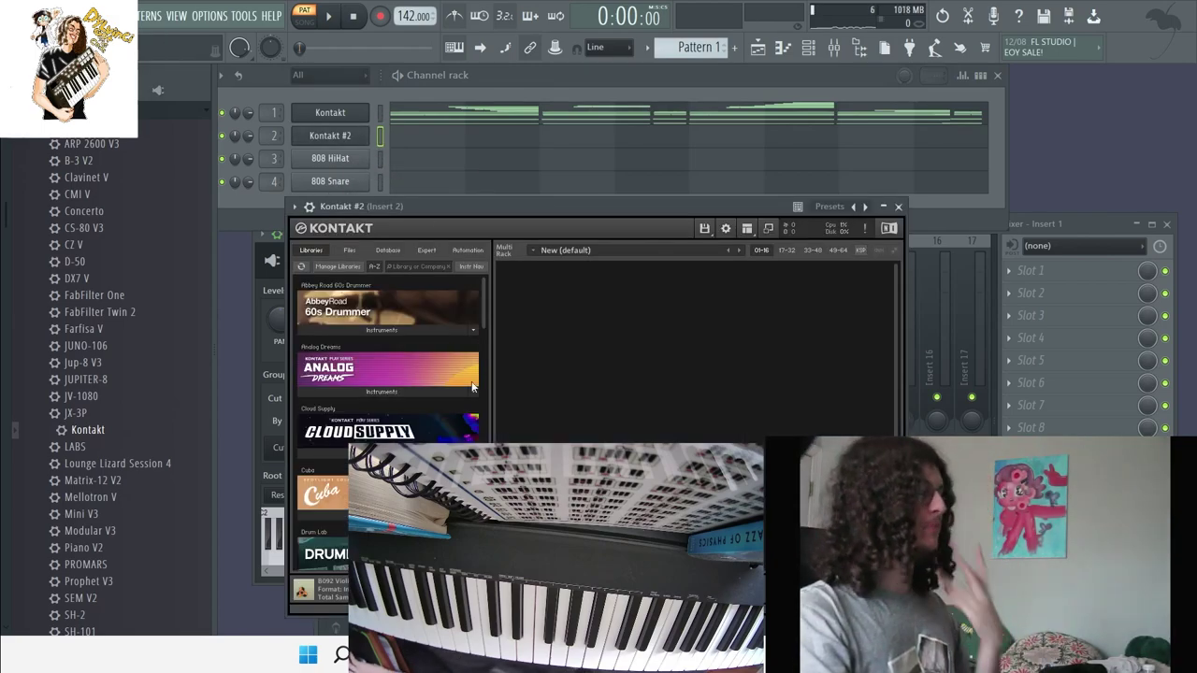
scroll(478, 367, "down", 15)
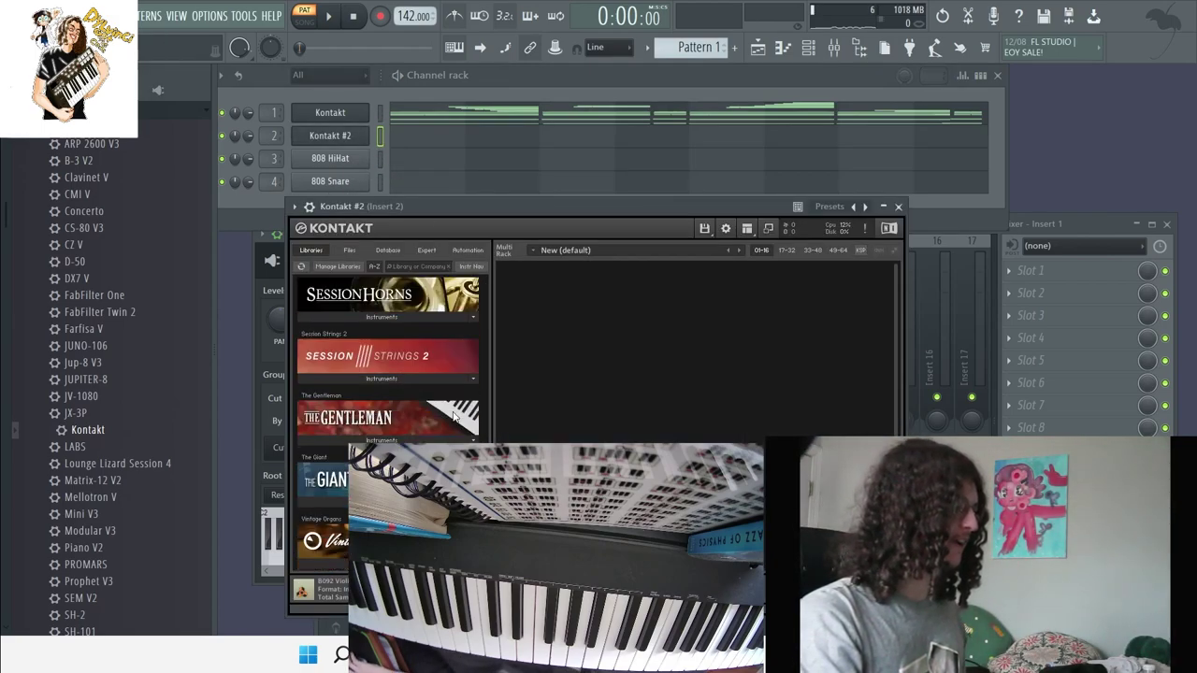
scroll(388, 360, "down", 3)
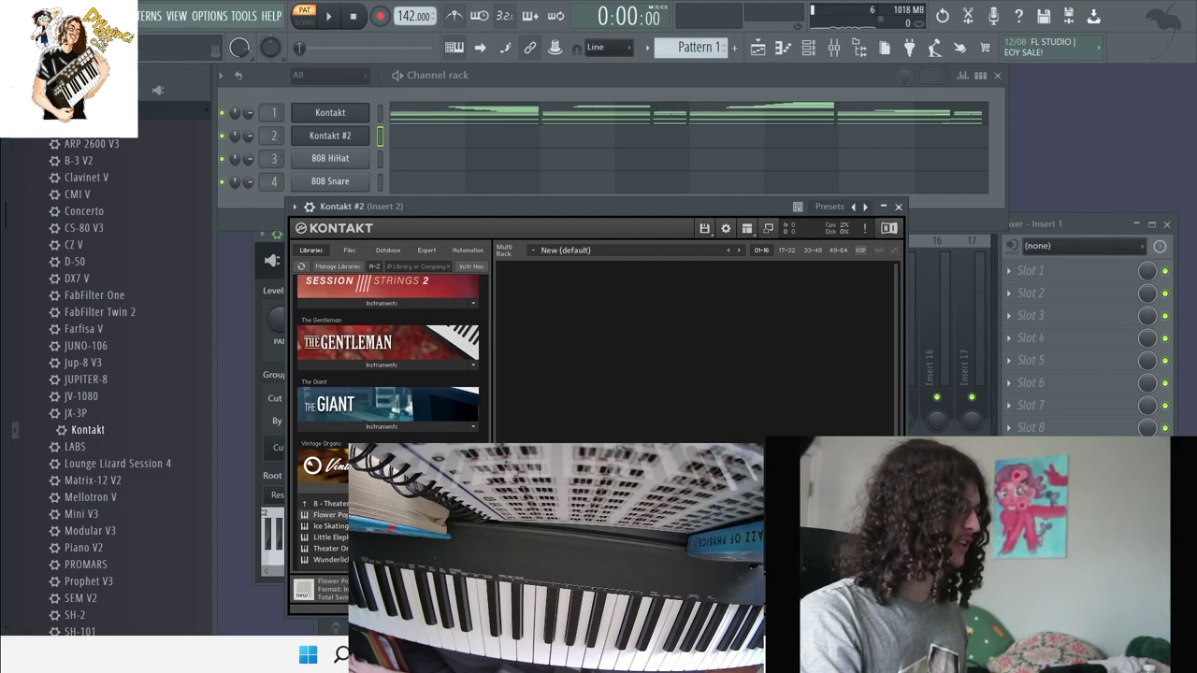
scroll(388, 365, "down", 2)
left_click(340, 478)
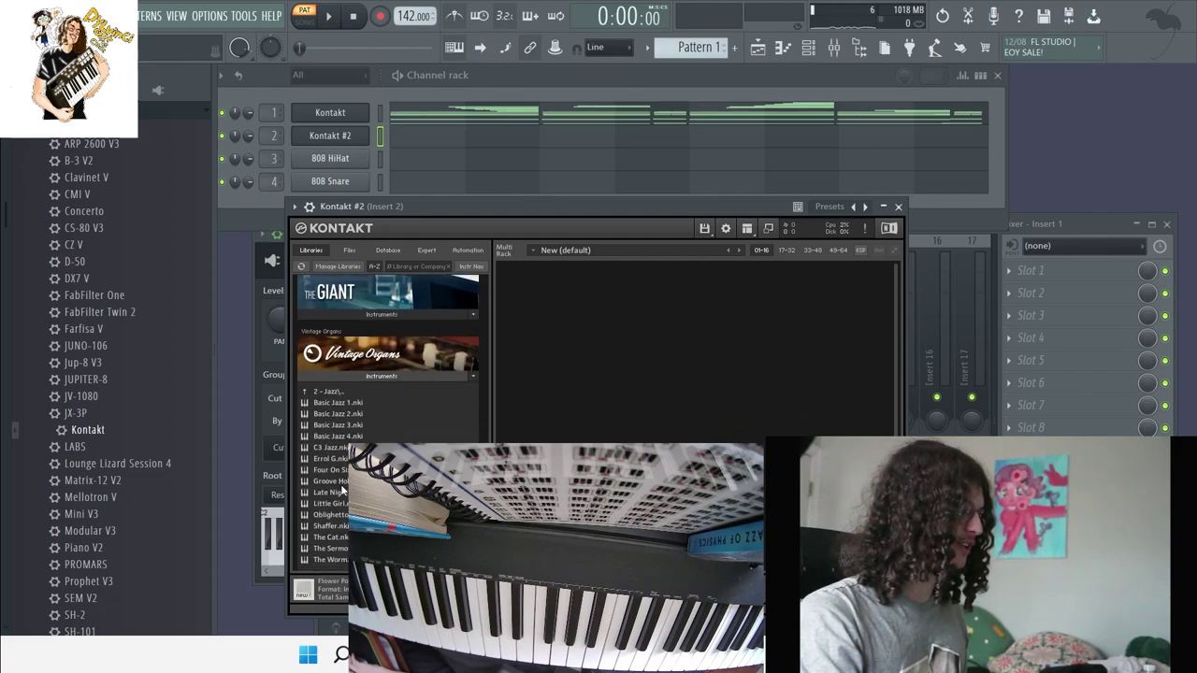
left_click(327, 392)
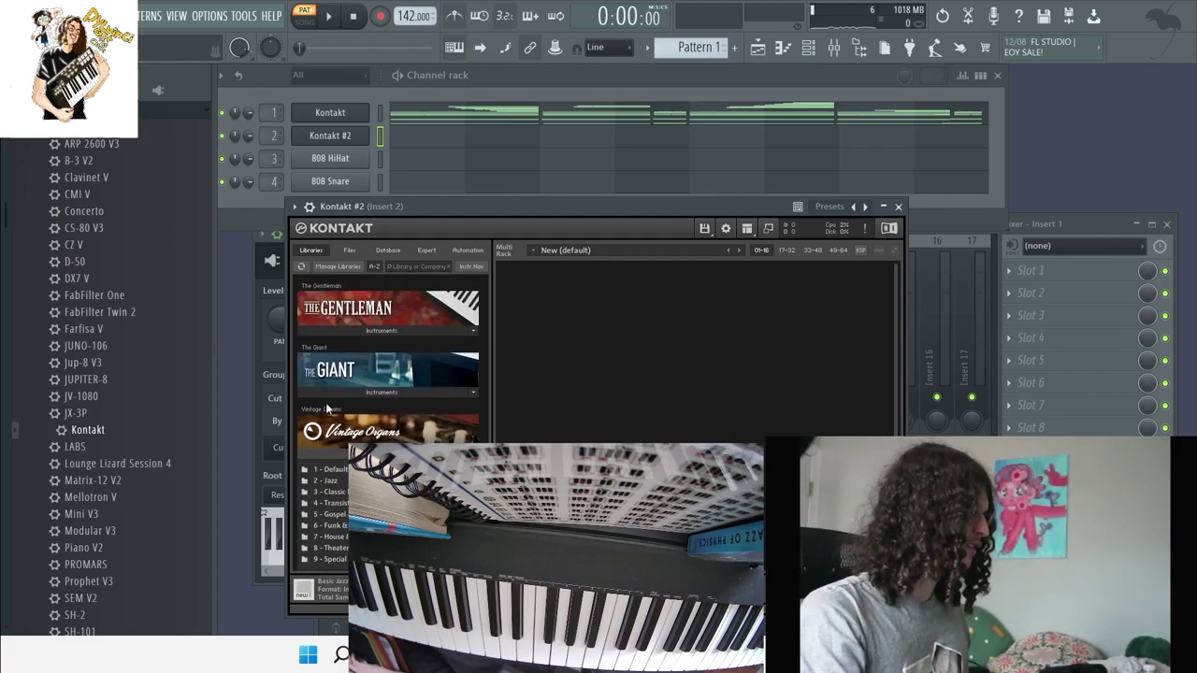
left_click(332, 515)
Step: Record a melody on the Kontakt #2 channel over the looping piano part and close the plugin window
key("space")
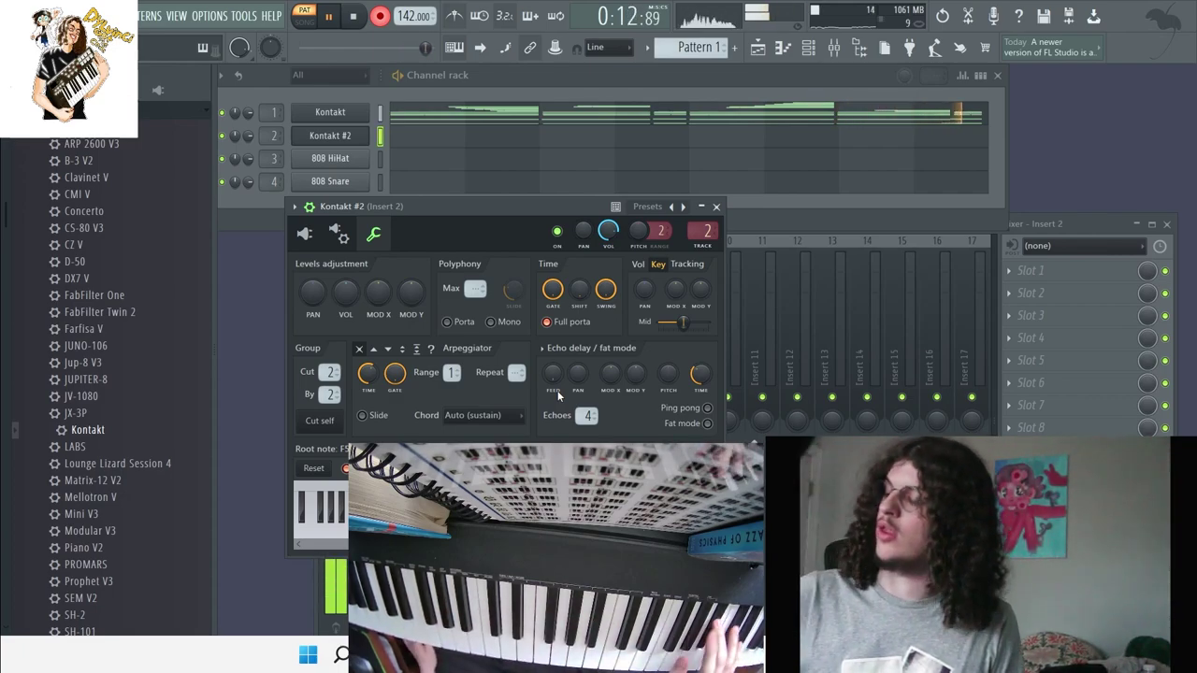
key("space")
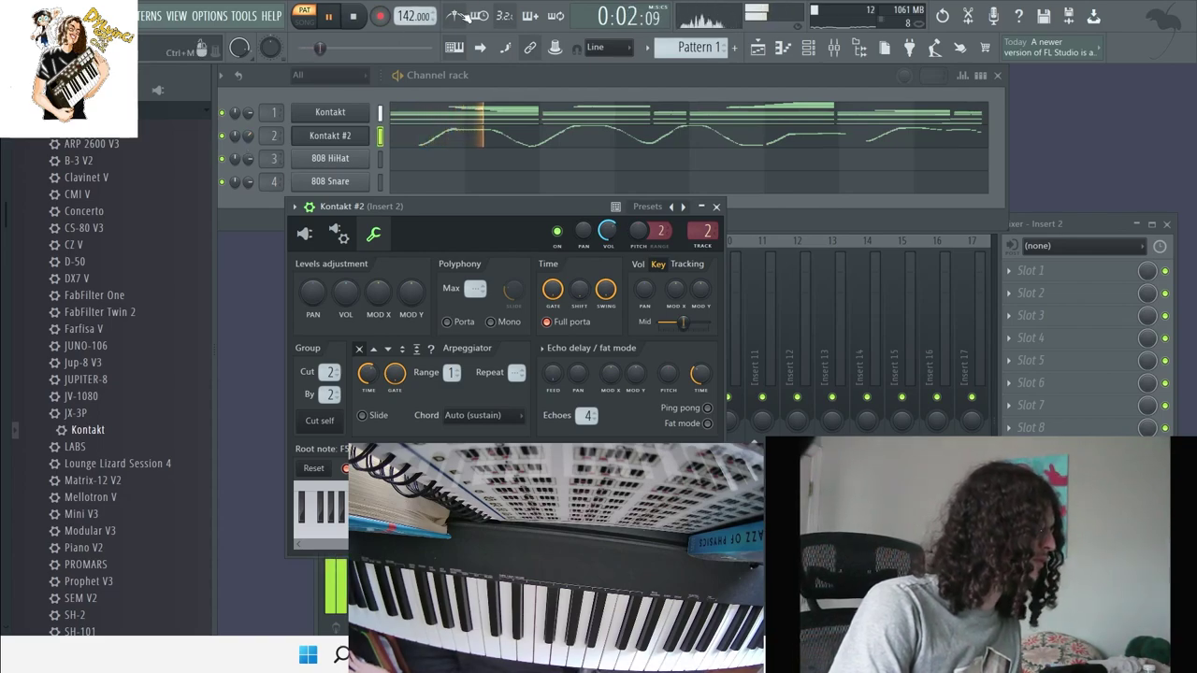
left_click(716, 207)
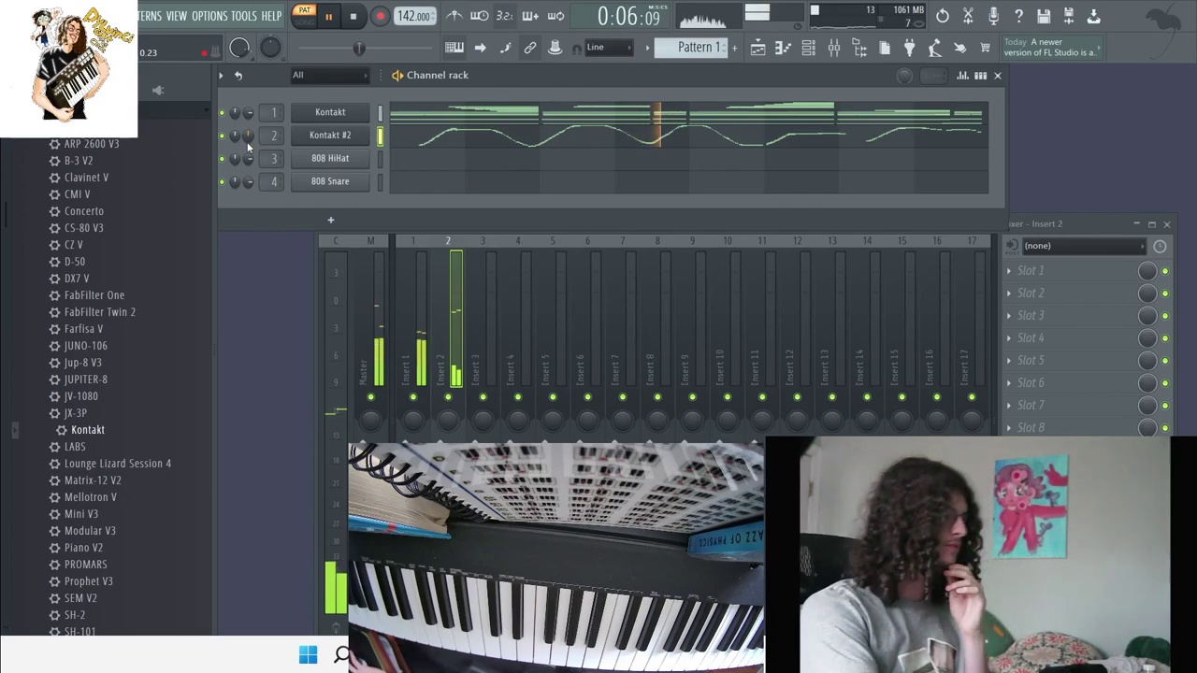
Step: Add RC-20 Retro Color to the first effect slot of mixer Insert 2
left_click(1055, 270)
mouse_move(775, 94)
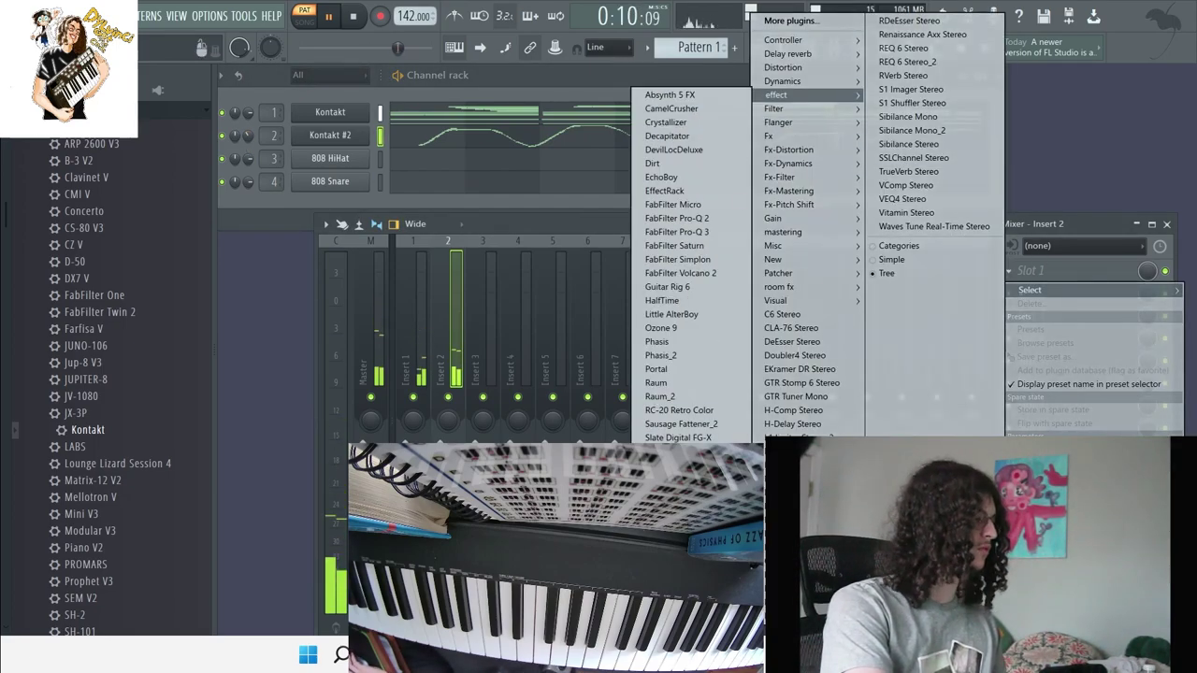
left_click(668, 411)
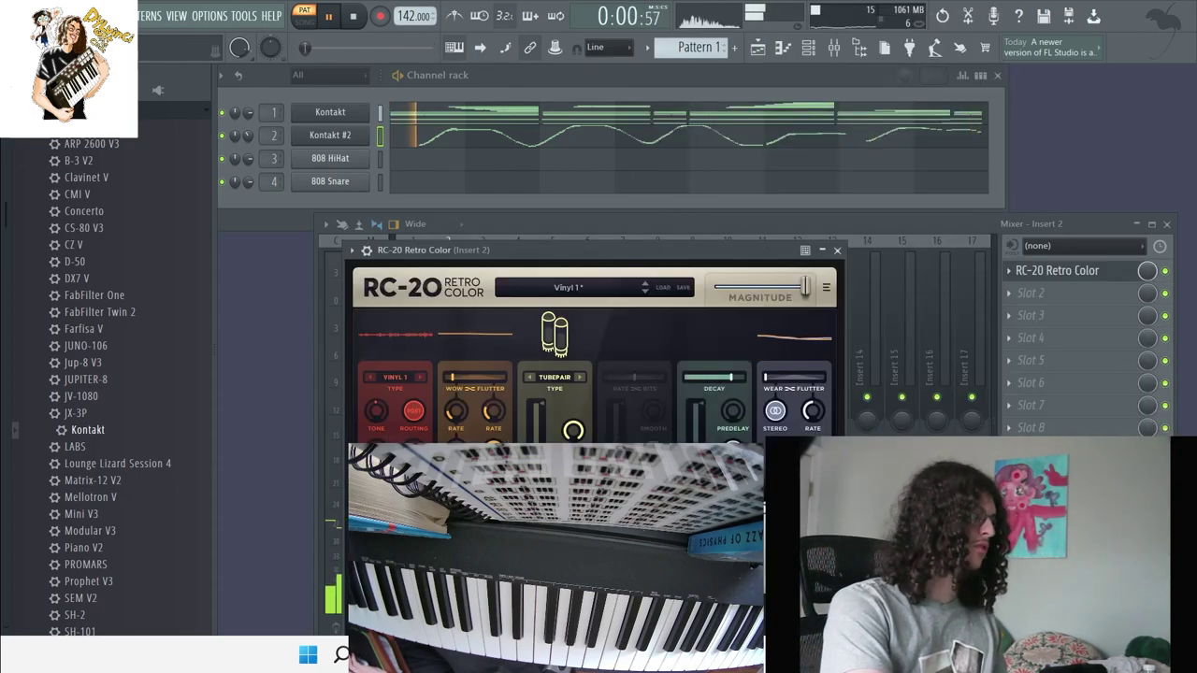
left_click(836, 251)
Step: Add RC-20 Retro Color to the first effect slot of mixer Insert 1
left_click(420, 309)
left_click(1054, 270)
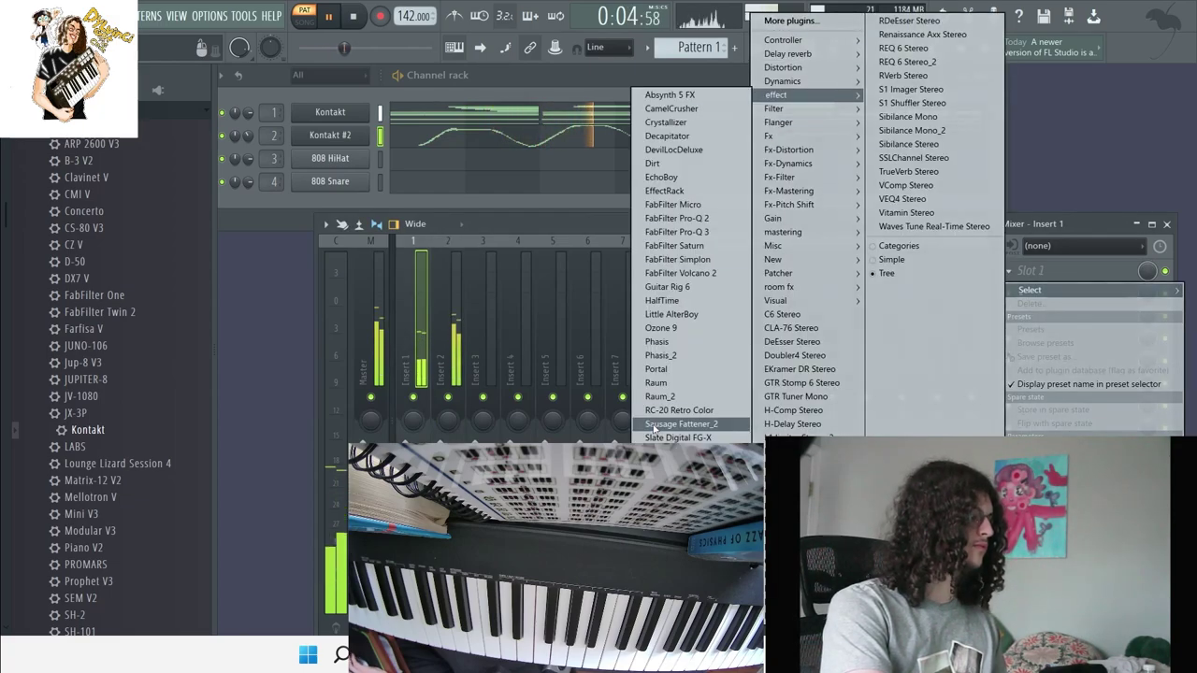
left_click(668, 413)
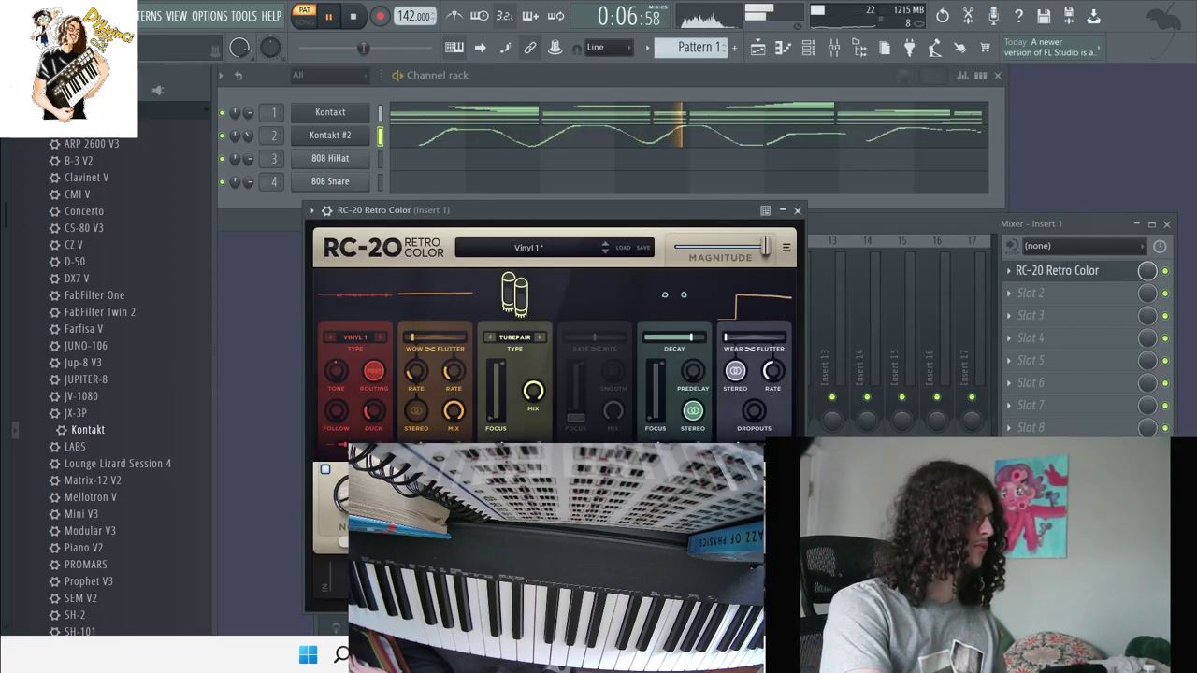
left_click(797, 210)
Step: Replace the 808 HiHat channel with a third Kontakt and load the Cloud Supply instrument with the Mason preset
left_click_drag(88, 429, 317, 161)
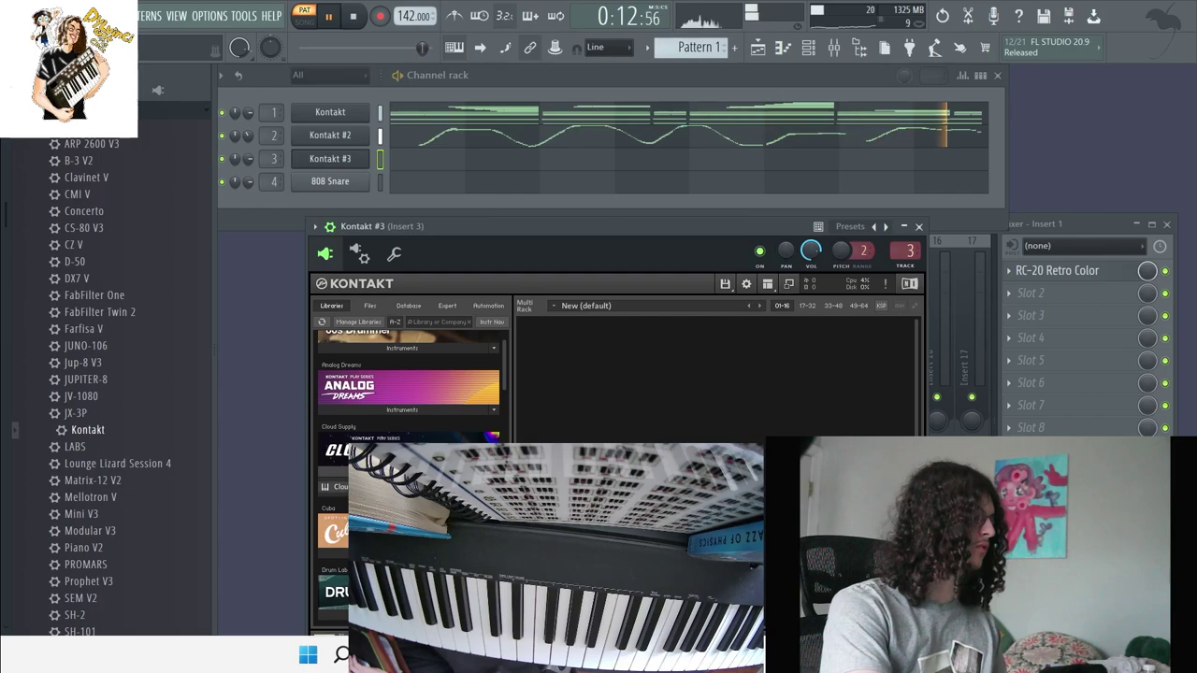
left_click_drag(562, 392, 559, 363)
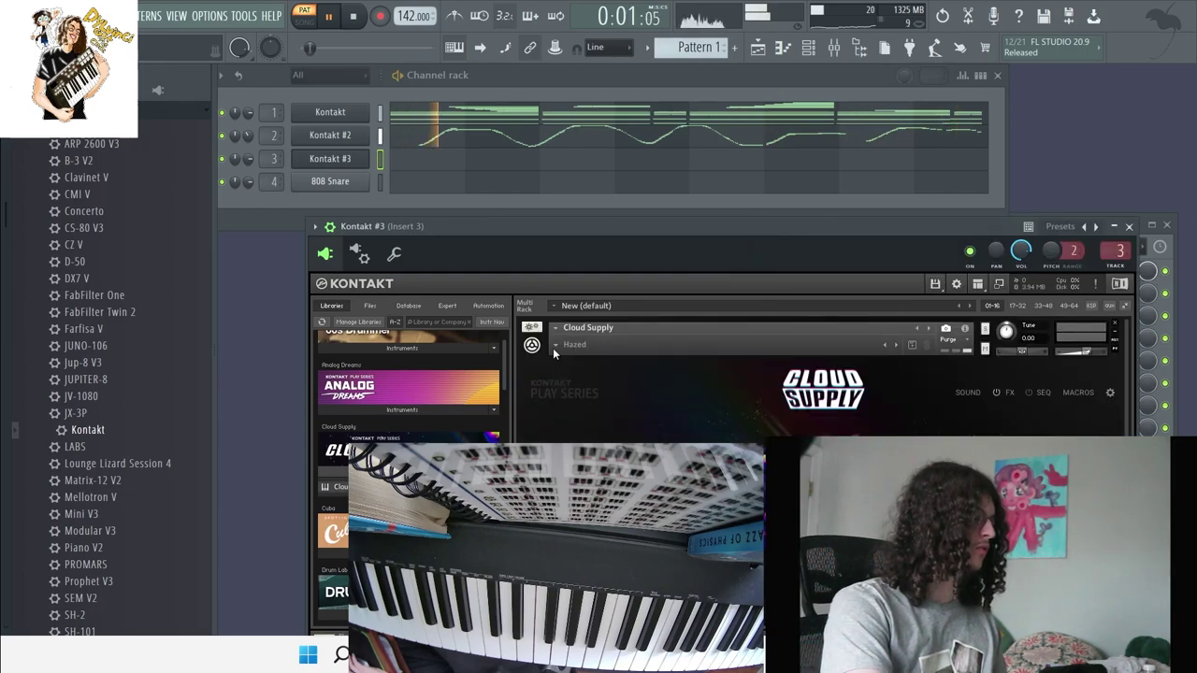
left_click(554, 345)
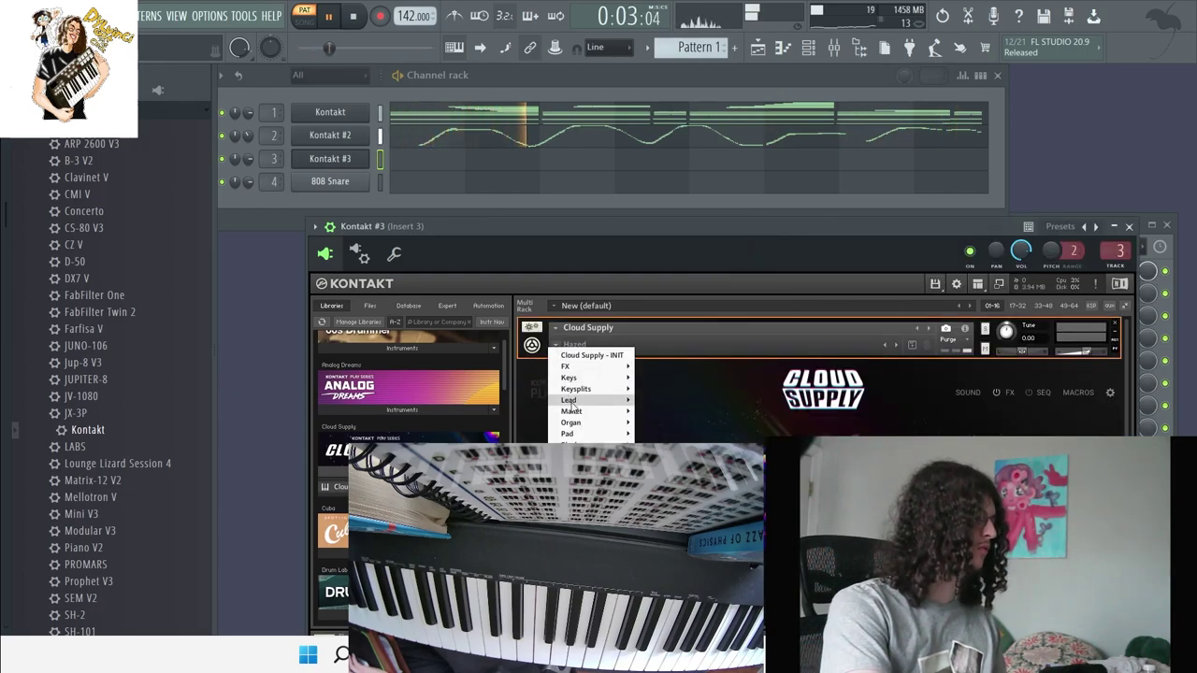
mouse_move(630, 437)
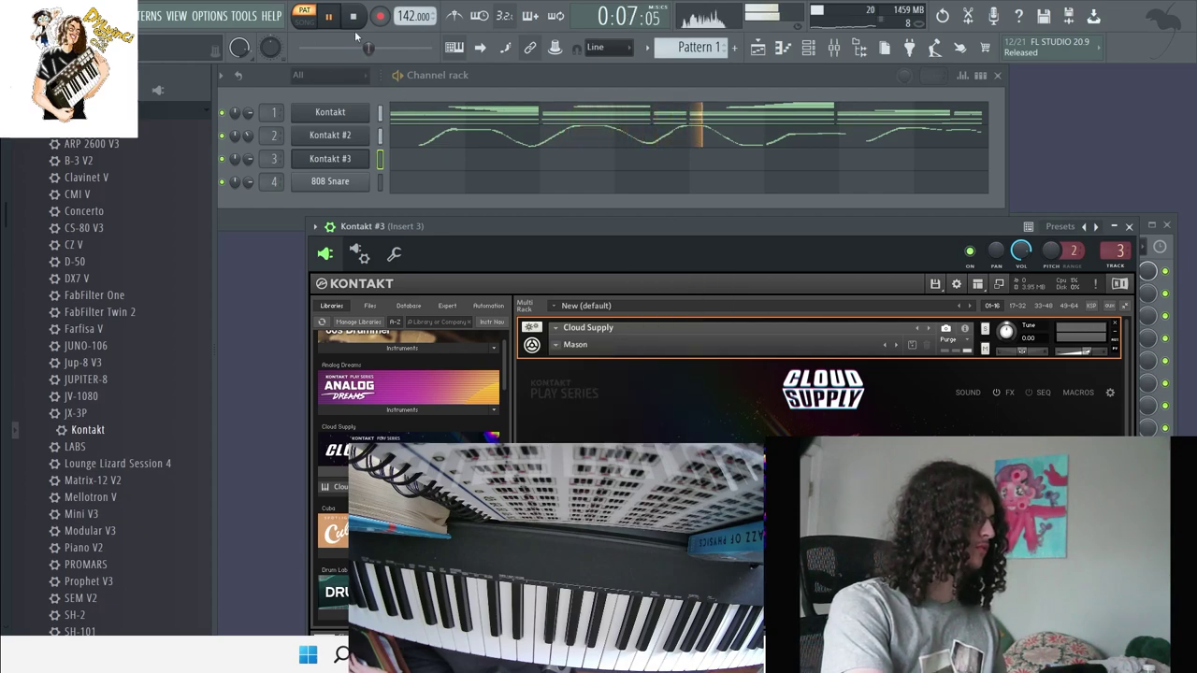
Step: Record a chord part on Kontakt #3 and raise its bar 5 chord by one octave in the piano roll
key("space")
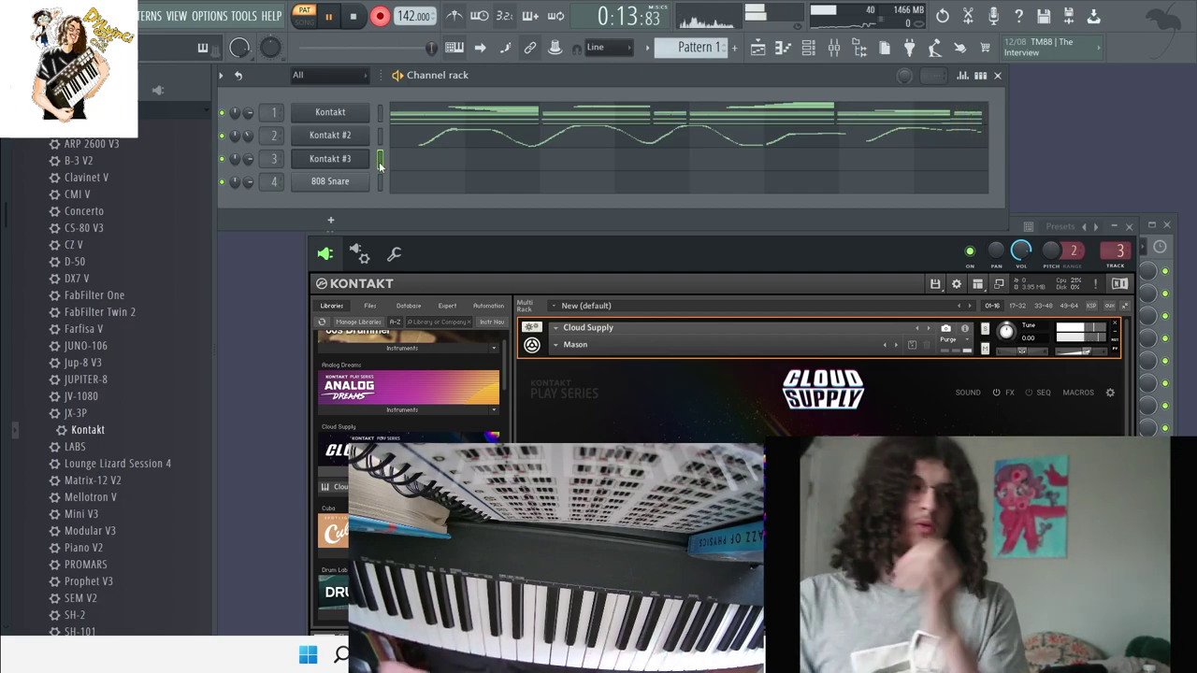
left_click(388, 161)
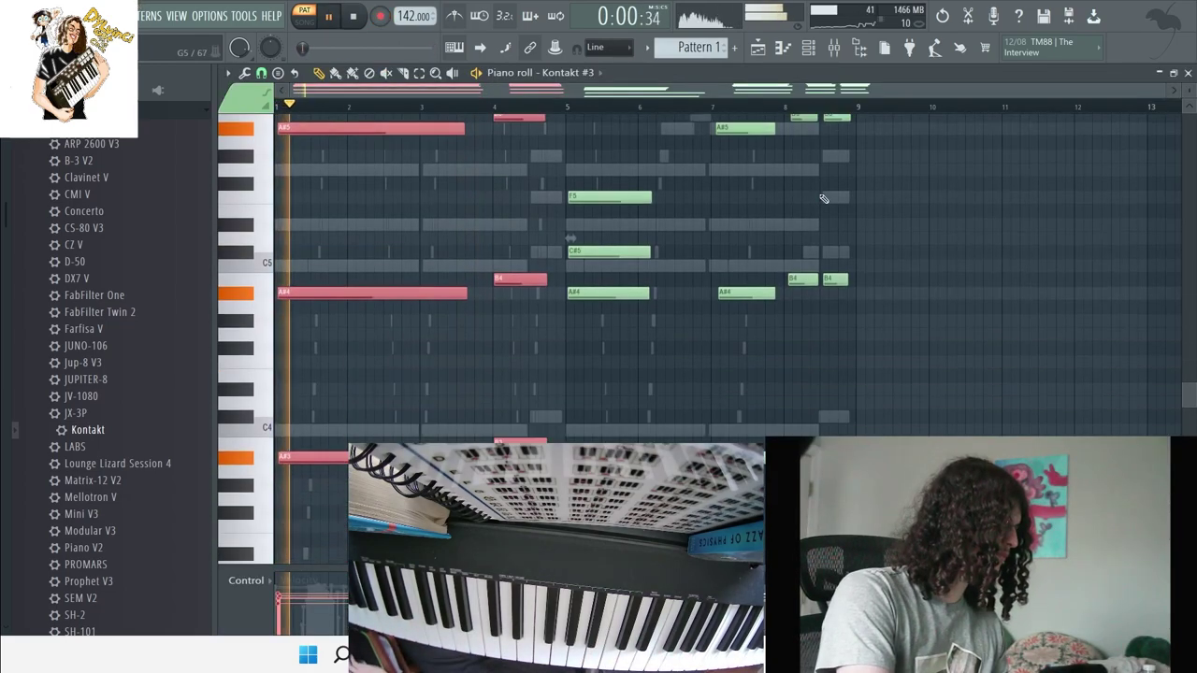
scroll(577, 397, "up", 10)
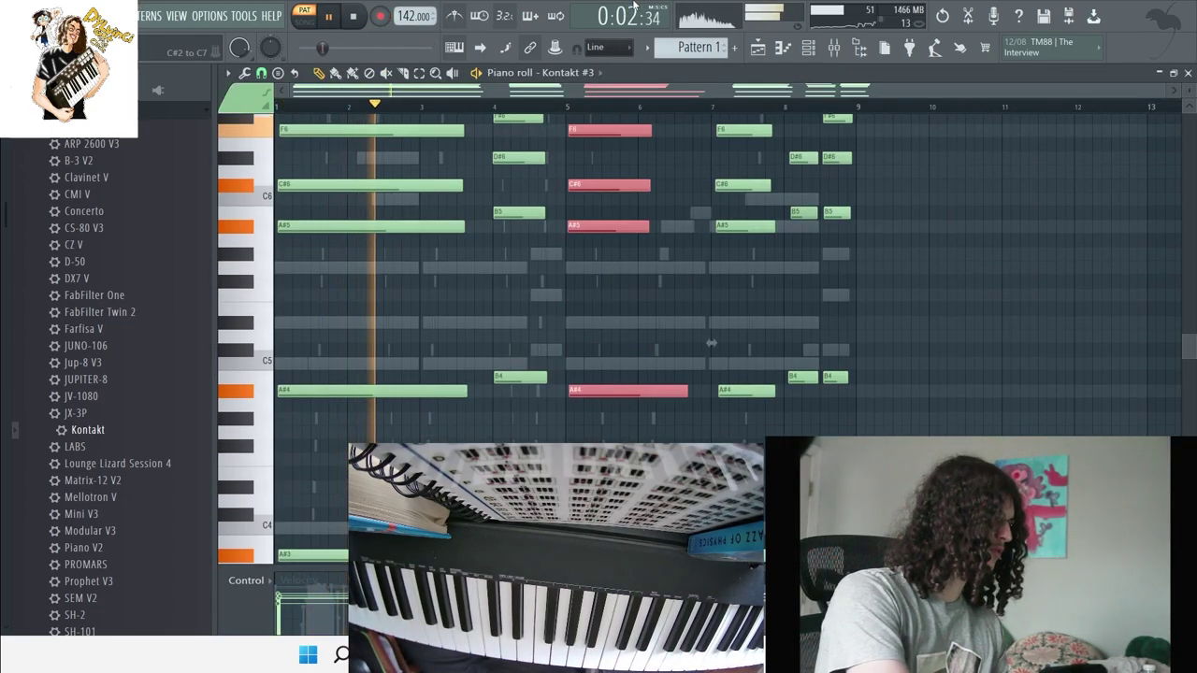
scroll(804, 205, "up", 3)
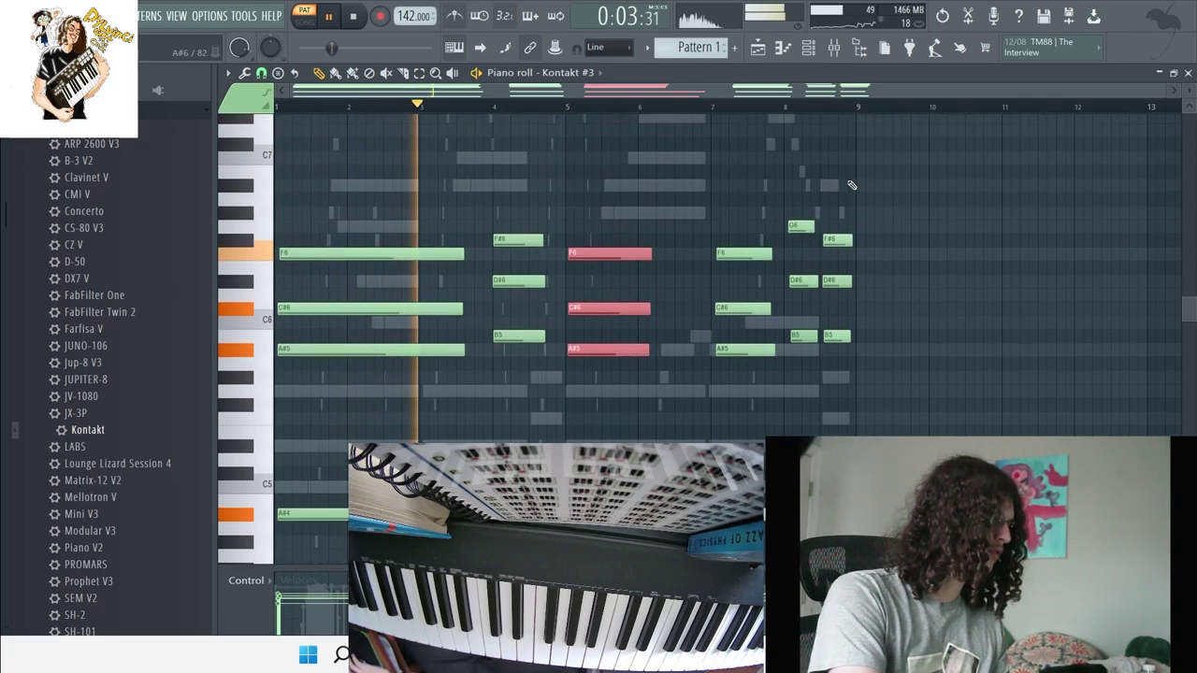
Step: Lower the highest note at the start of bar 8 to F#6 and quantize the Kontakt #3 notes
left_click(838, 239)
left_click(800, 226)
key("Down")
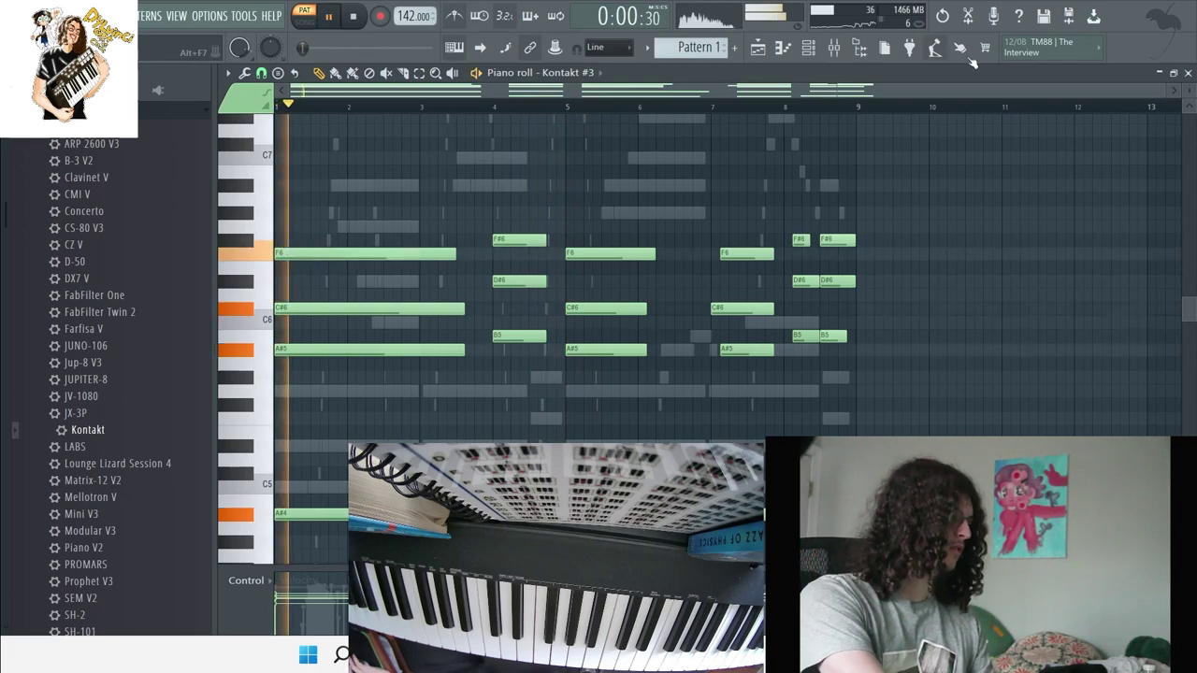
left_click(1156, 71)
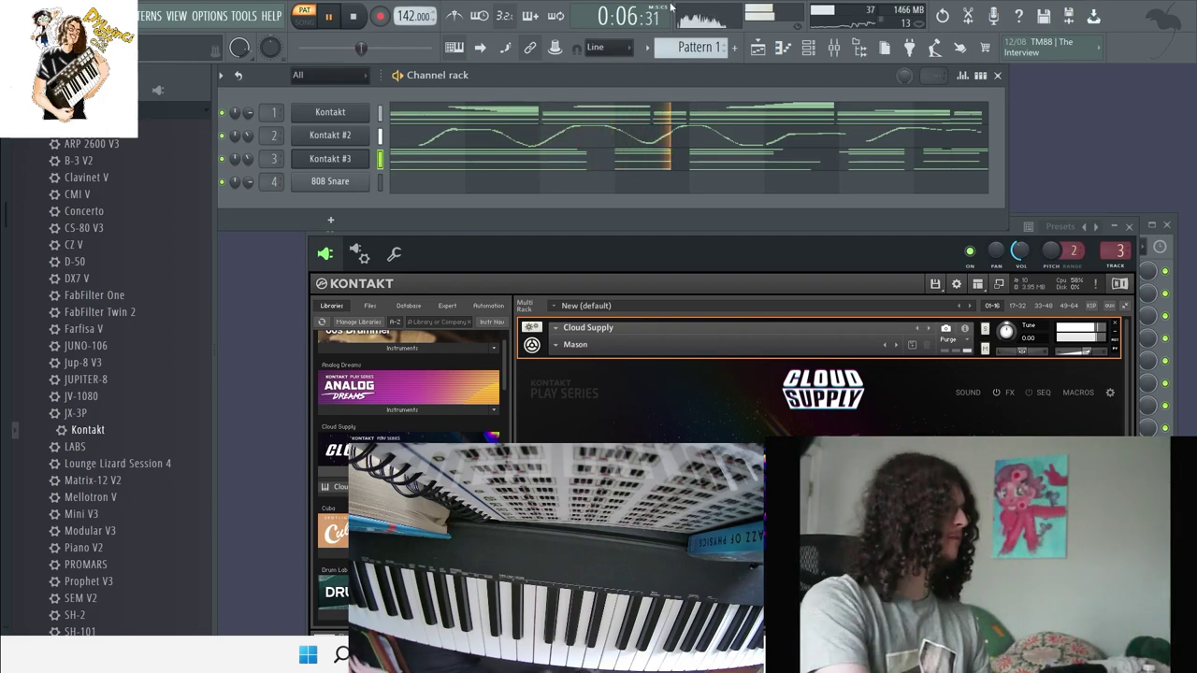
Step: Add Fruity parametric EQ 2 to the first effect slot of mixer Insert 3 and choose a preset for it
key("F9")
left_click(1088, 272)
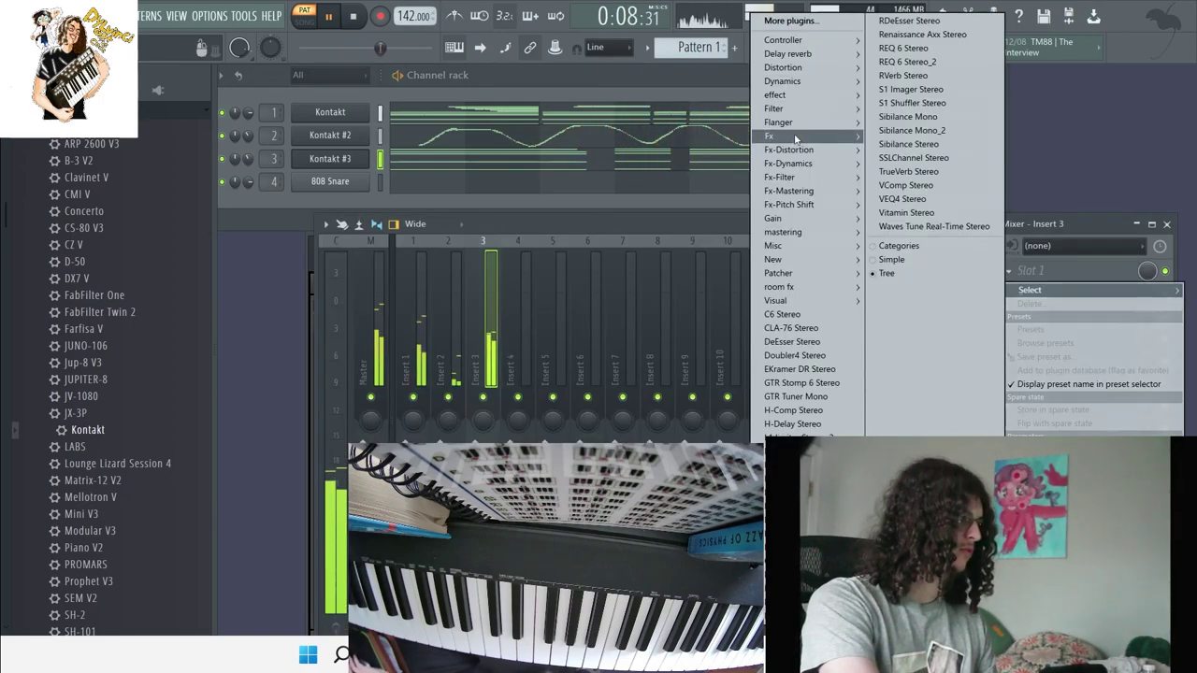
mouse_move(803, 112)
left_click(729, 178)
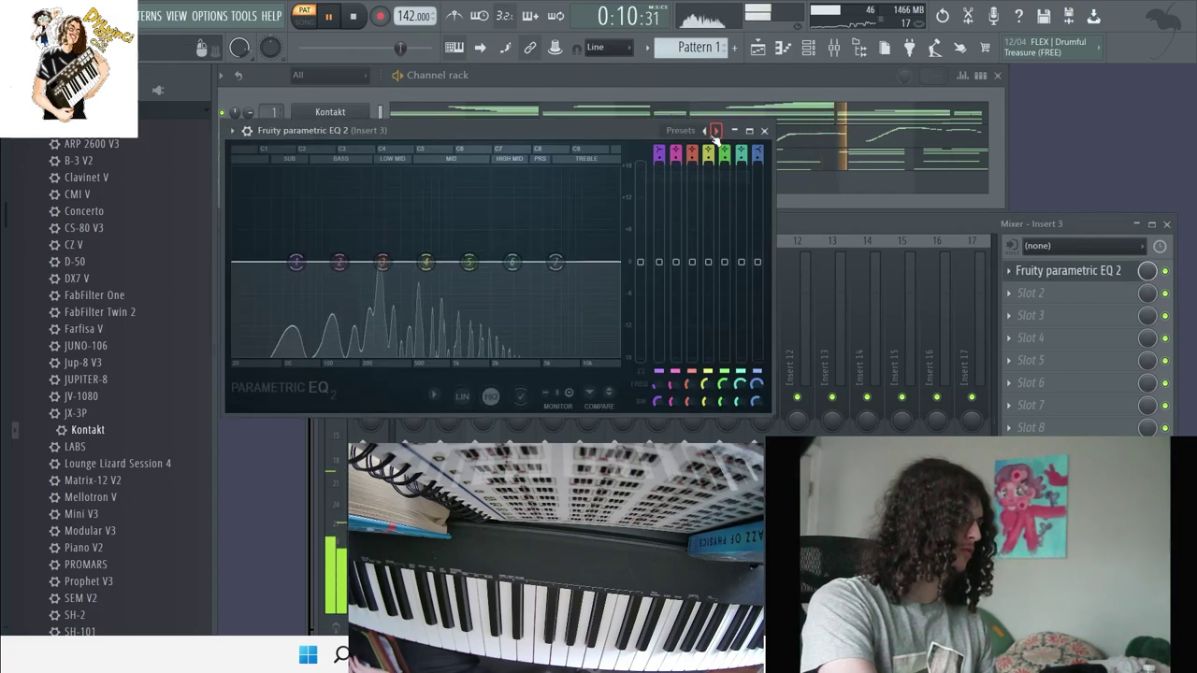
left_click(680, 130)
left_click(748, 196)
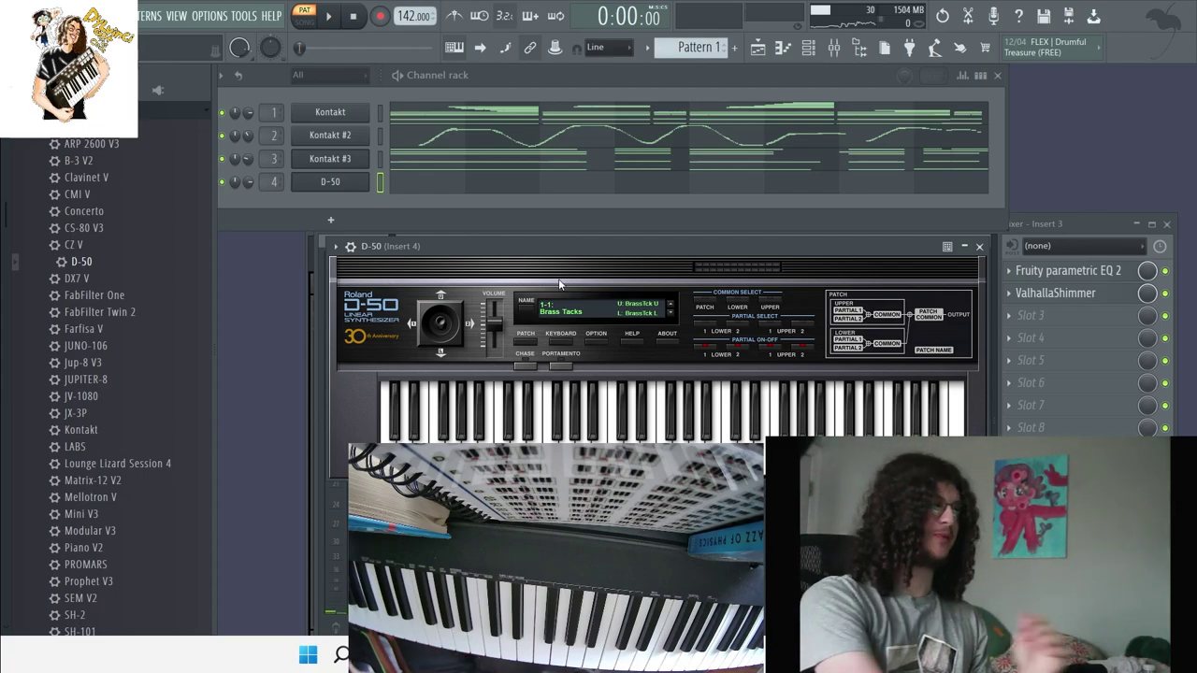
Step: Load the 2-4: End of the 7 Era patch in the D-50 synthesizer
left_click(586, 313)
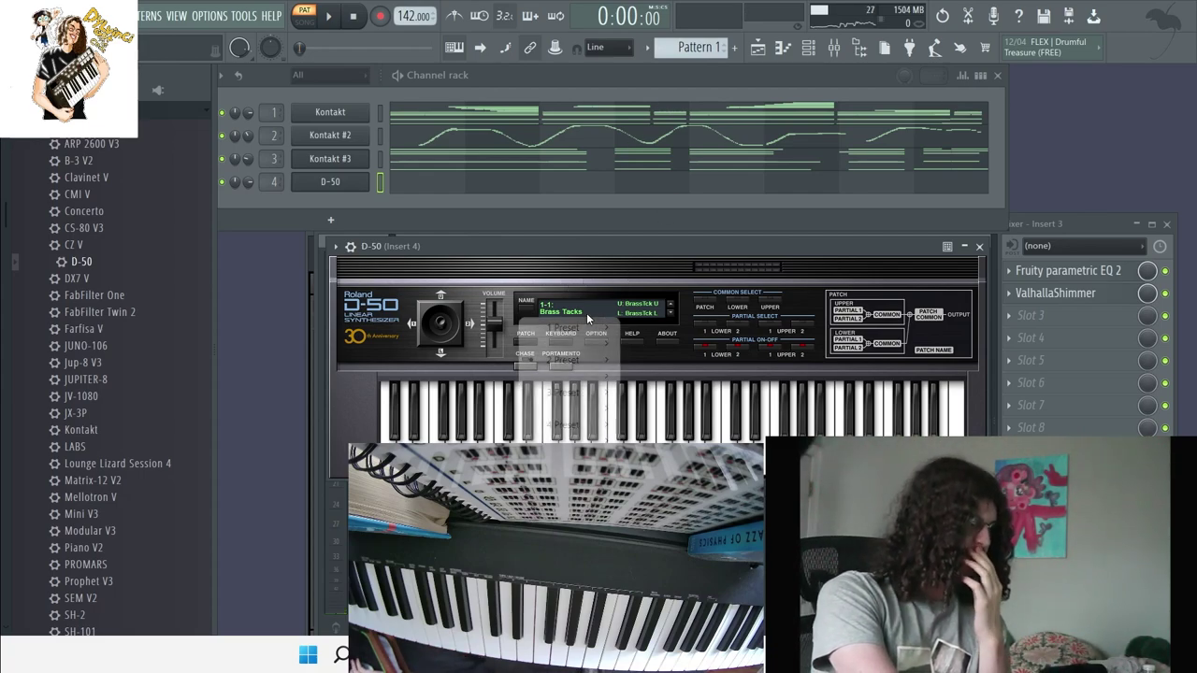
mouse_move(578, 346)
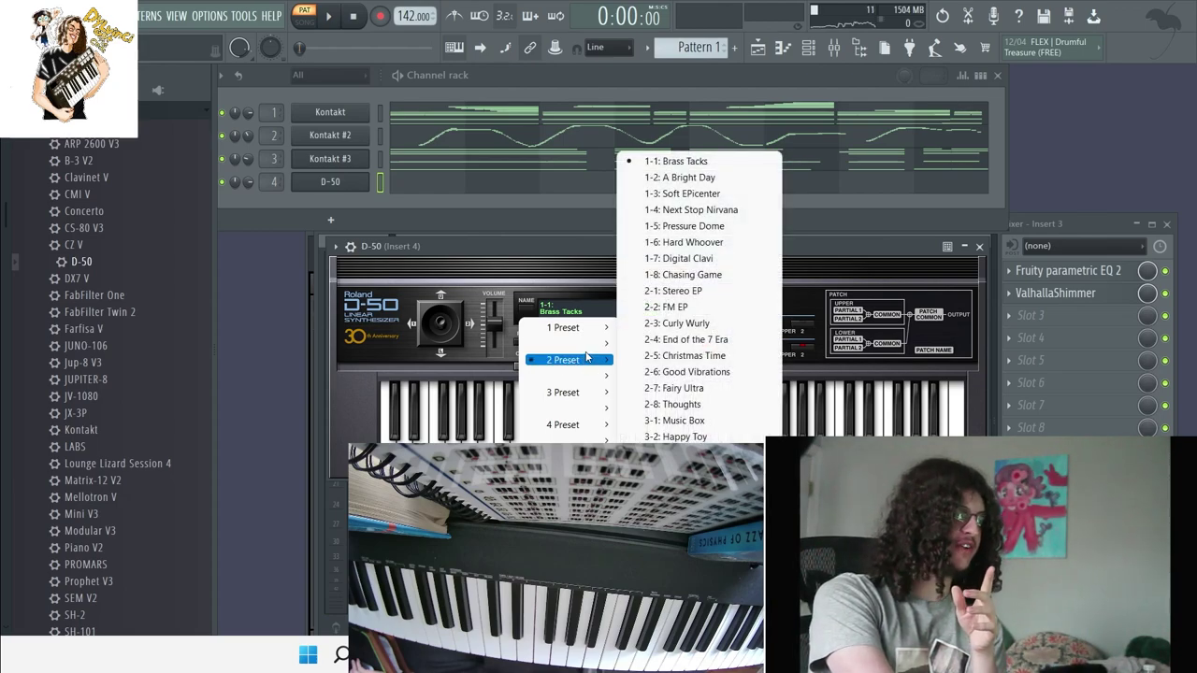
left_click(656, 339)
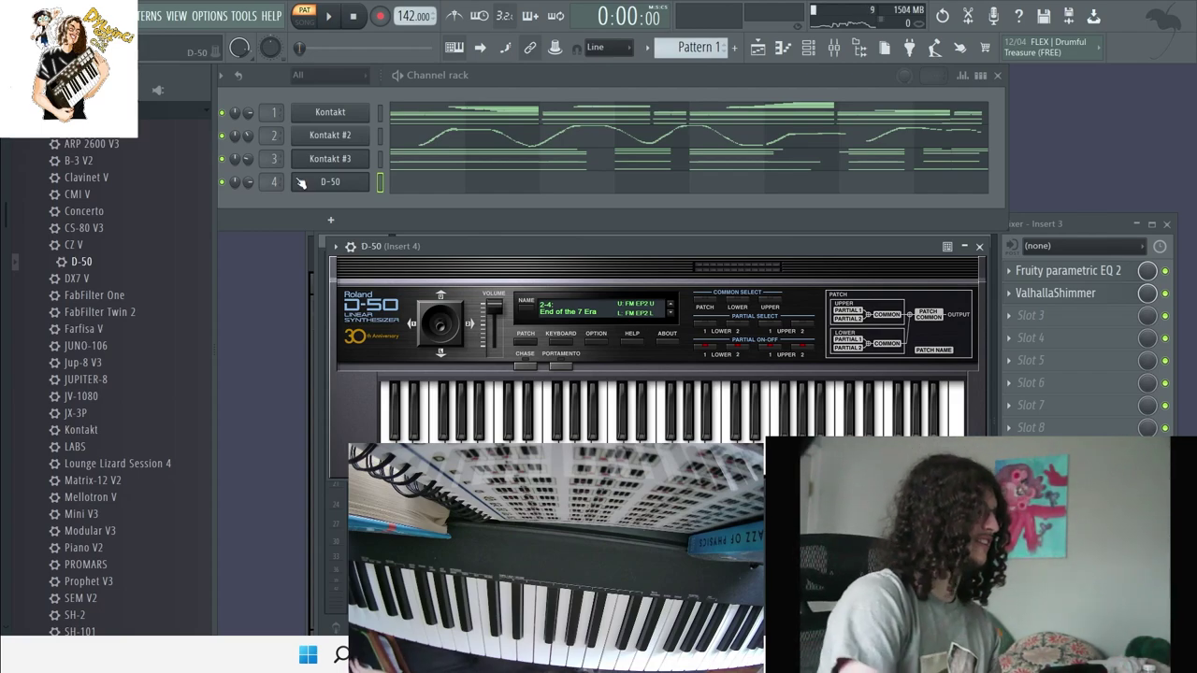
Step: Record a trial D-50 melody over Pattern 1, play it back in the piano roll and discard the take
key("r")
key("Return")
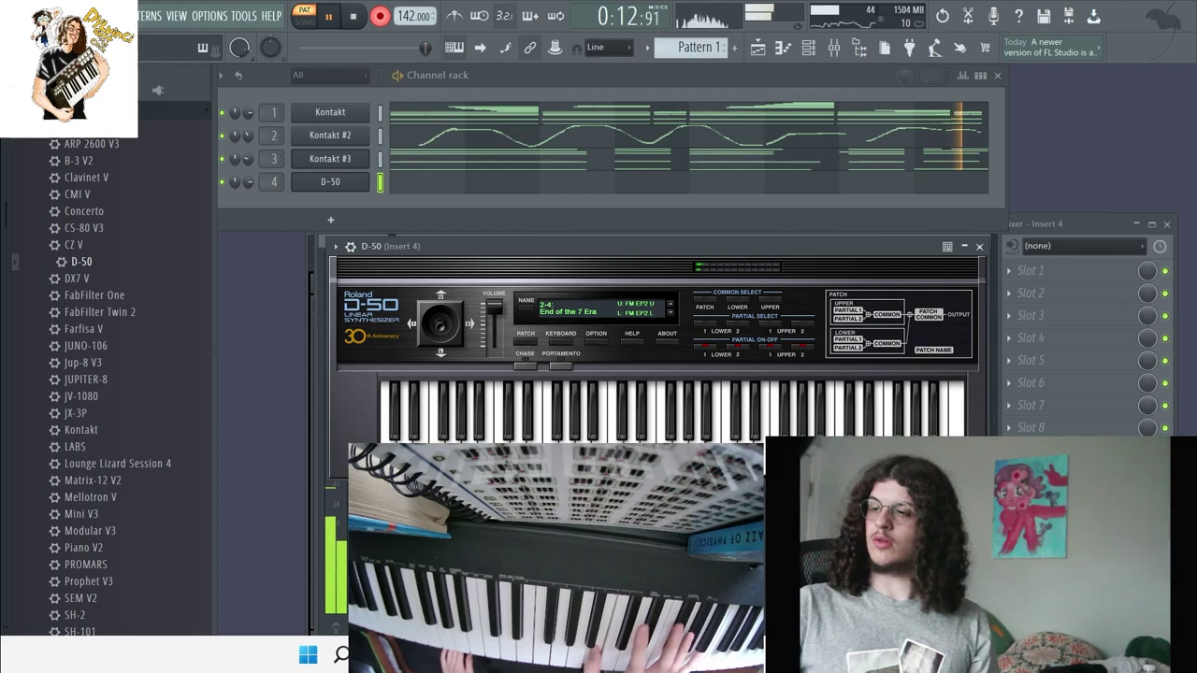
key("space")
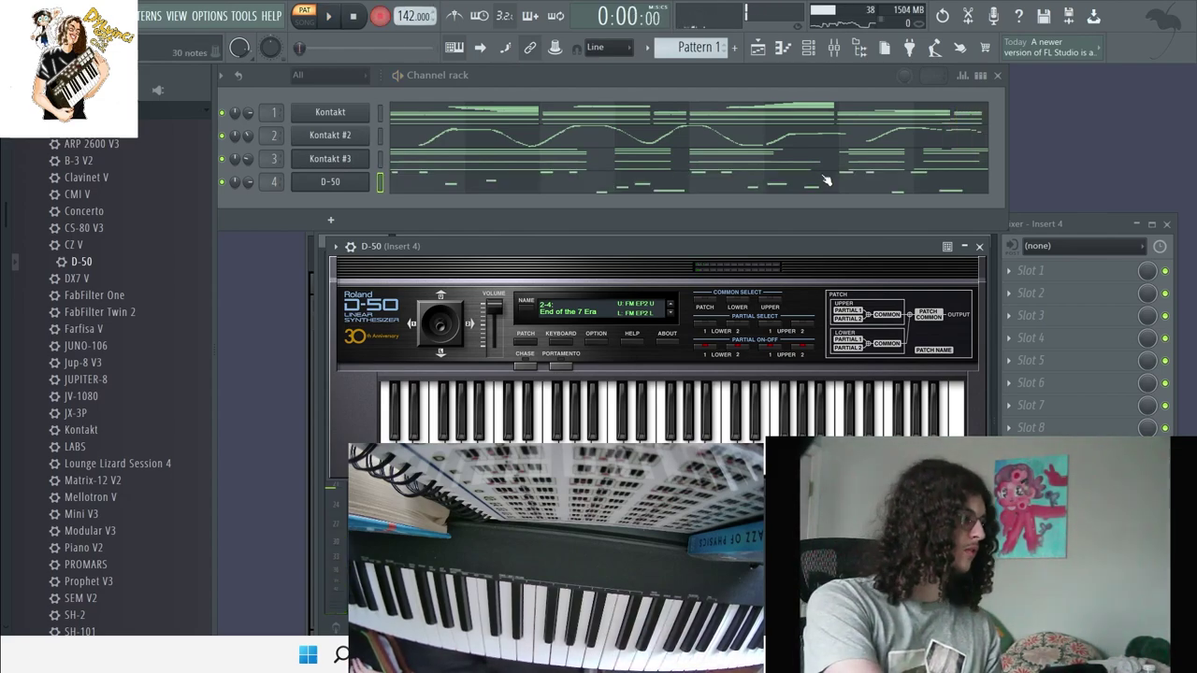
left_click(857, 187)
key("space")
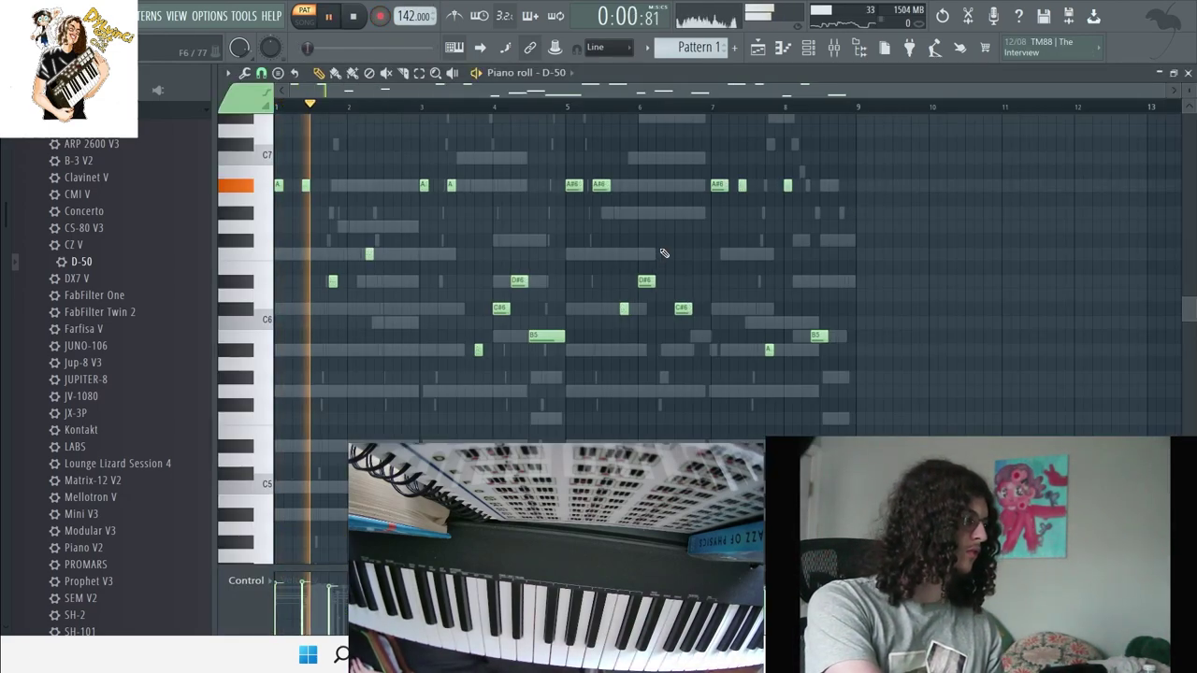
left_click(808, 47)
key("space")
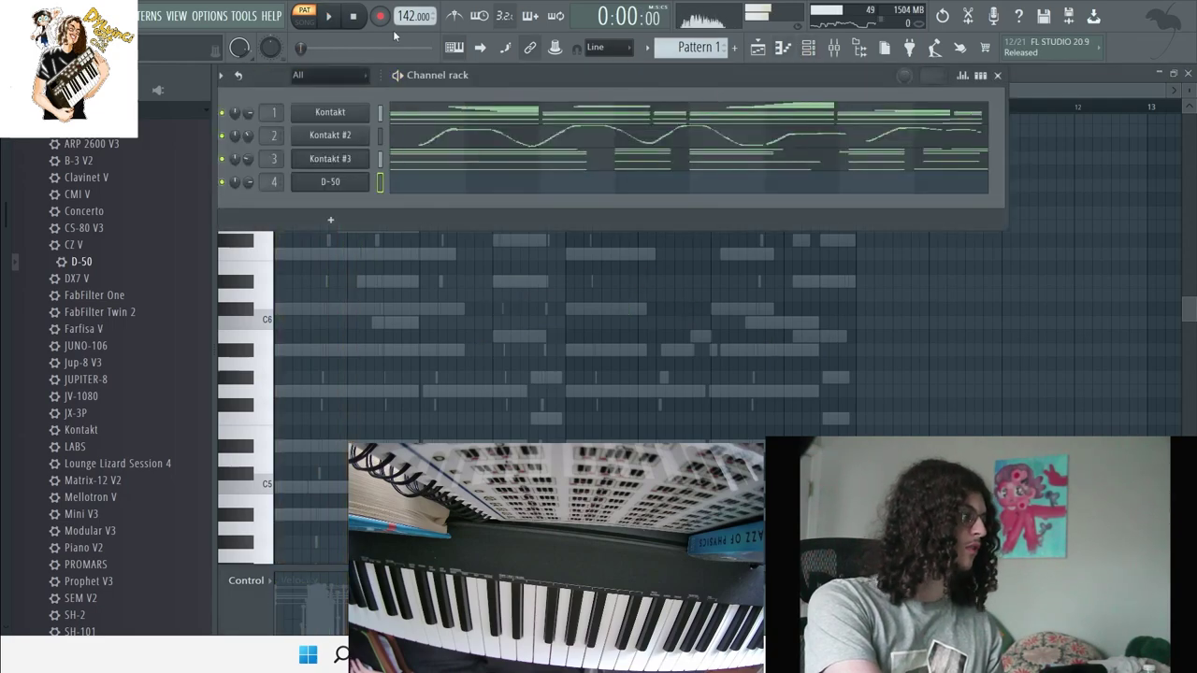
Step: Record a new D-50 melody alternating A#5, A#6 and B5 notes, quantize it, and close the piano roll and synth windows
key("r")
left_click(564, 404)
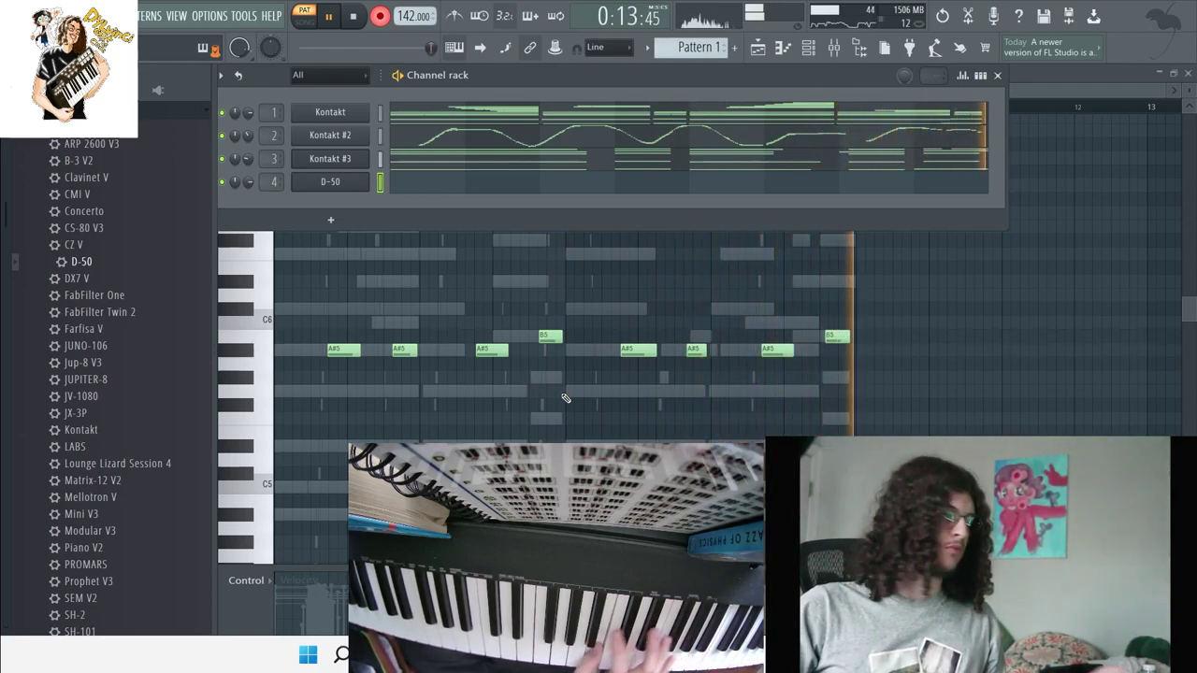
key("space")
key("F6")
left_click(558, 72)
left_click(565, 142)
key("space")
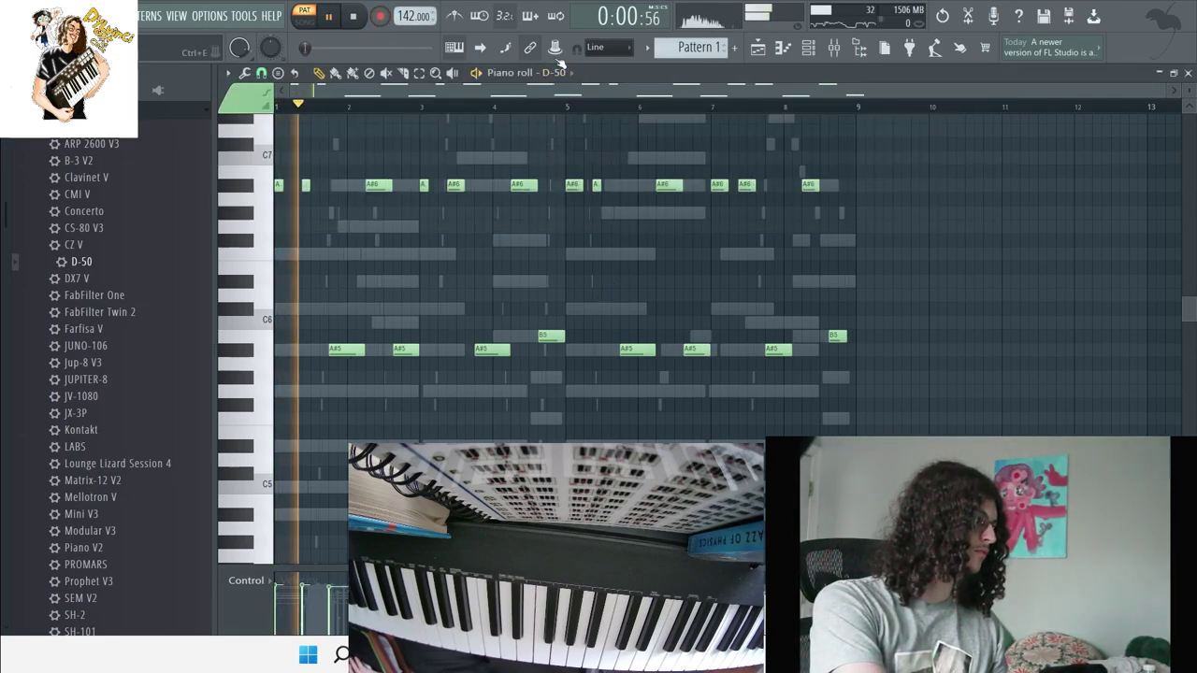
left_click(1187, 71)
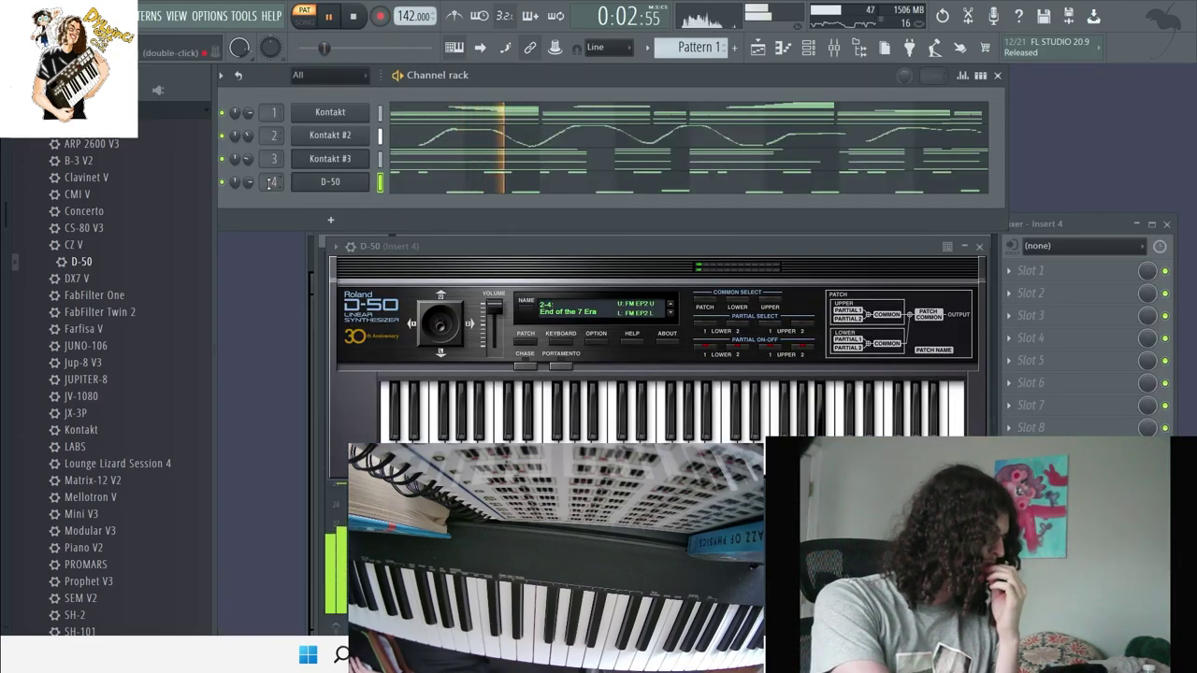
left_click(979, 247)
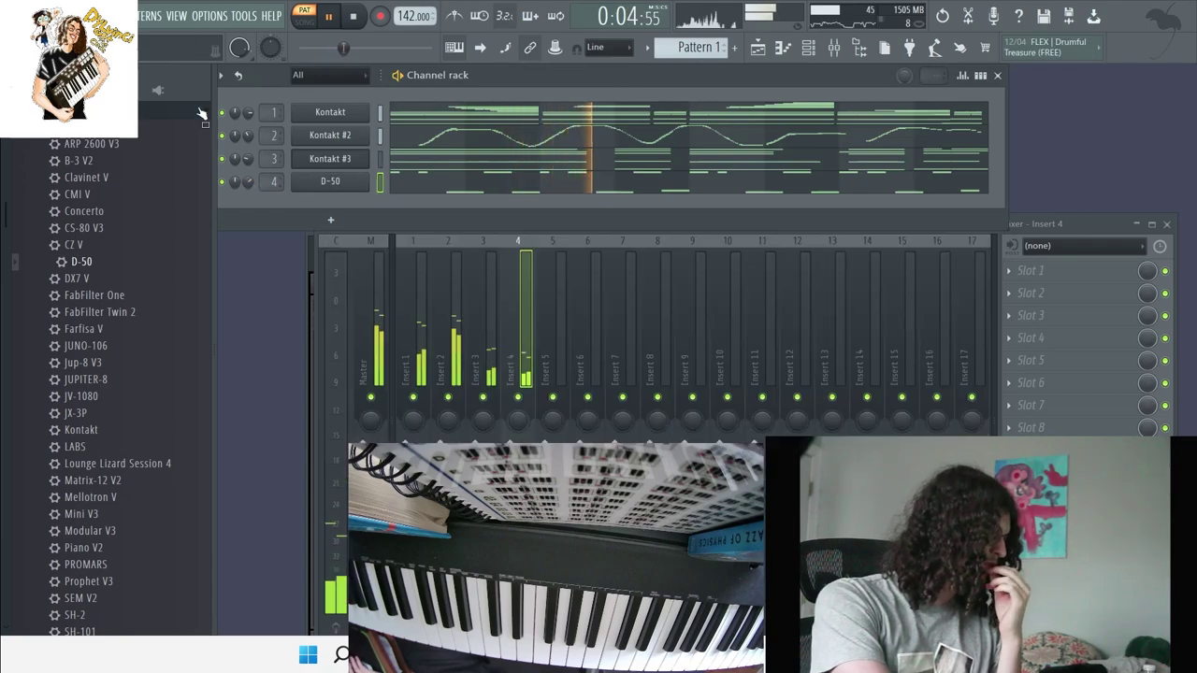
Step: Look through the browser's instrument plugin list for another sound
key("Escape")
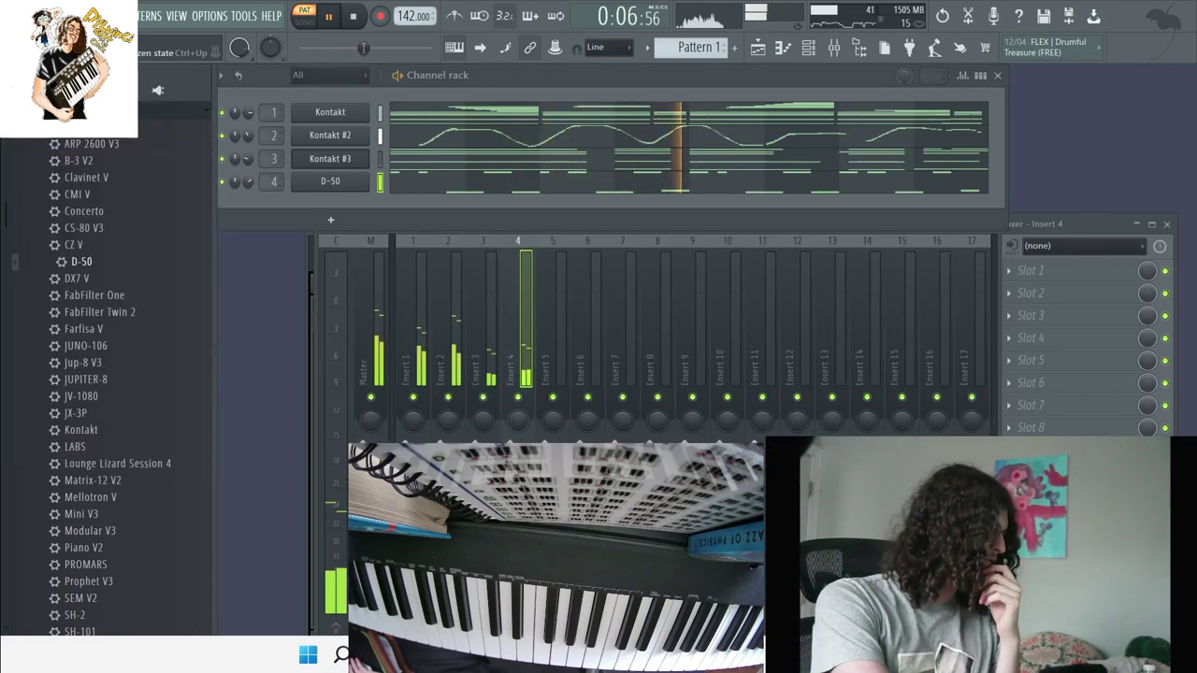
key("Down")
key("Down")
key("Down")
key("Down")
key("Down")
key("Down")
key("Down")
key("Down")
key("Down")
key("Down")
key("Down")
key("Down")
key("Down")
key("Down")
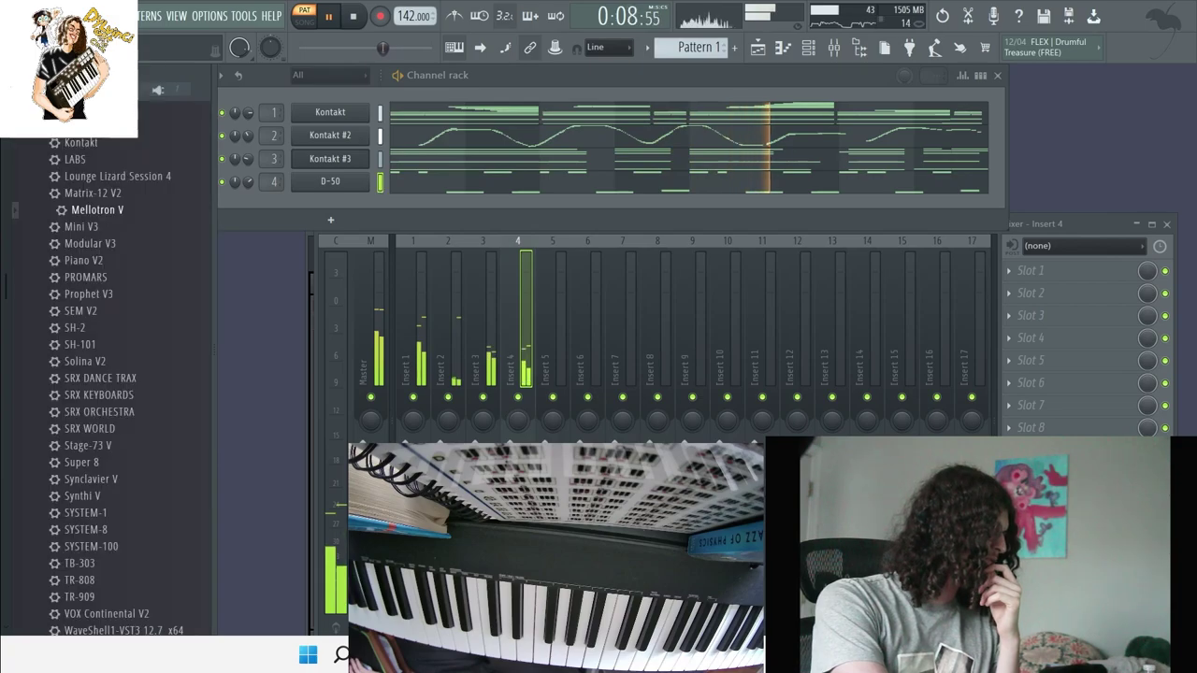
key("Left")
left_click(111, 381)
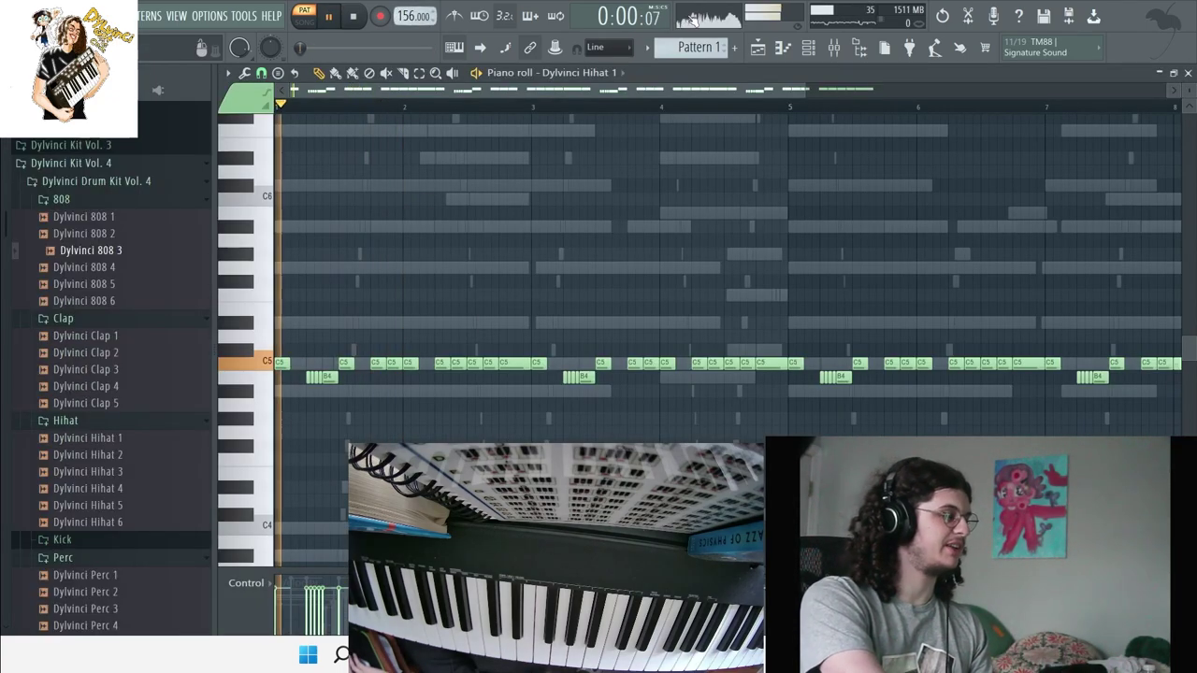
Step: Transpose Pattern 1 down 1 semitone and lower the tempo to 150 BPM
key("F6")
key("space")
left_click(645, 49)
left_click(659, 142)
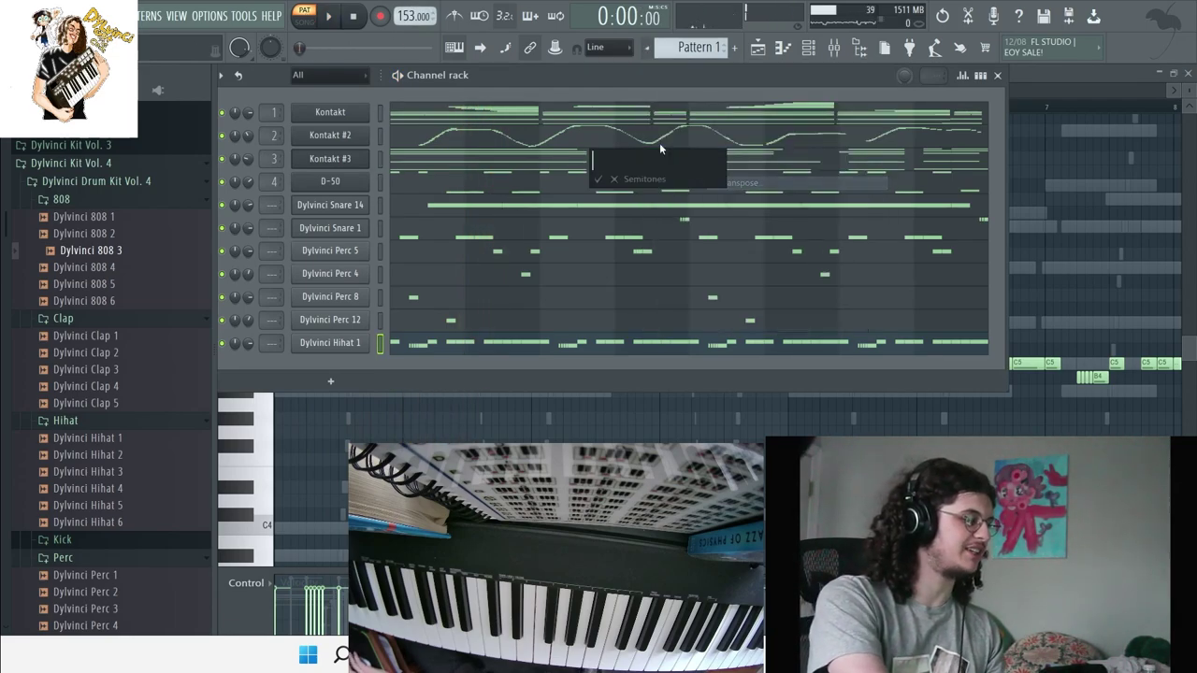
key("space")
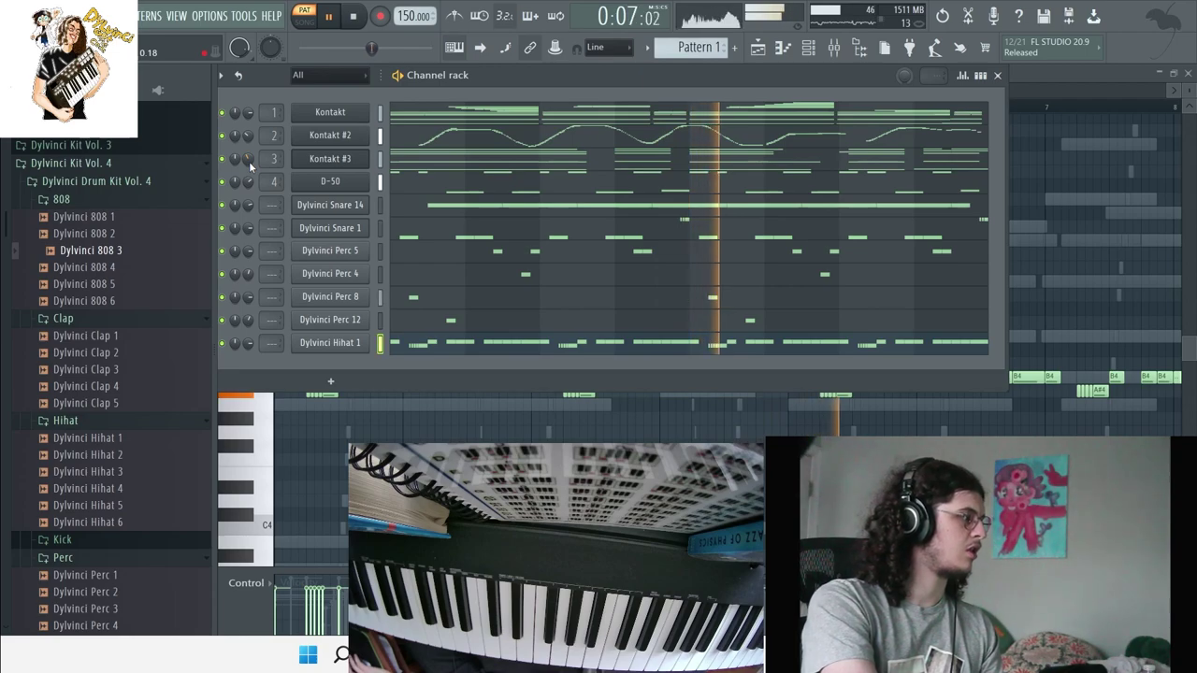
Step: Audition the Dylvinci 808 samples and add Dylvinci 808 4 as a new channel below Dylvinci Hihat 1
left_click(84, 234)
left_click(103, 217)
left_click(84, 268)
left_click_drag(99, 267, 271, 318)
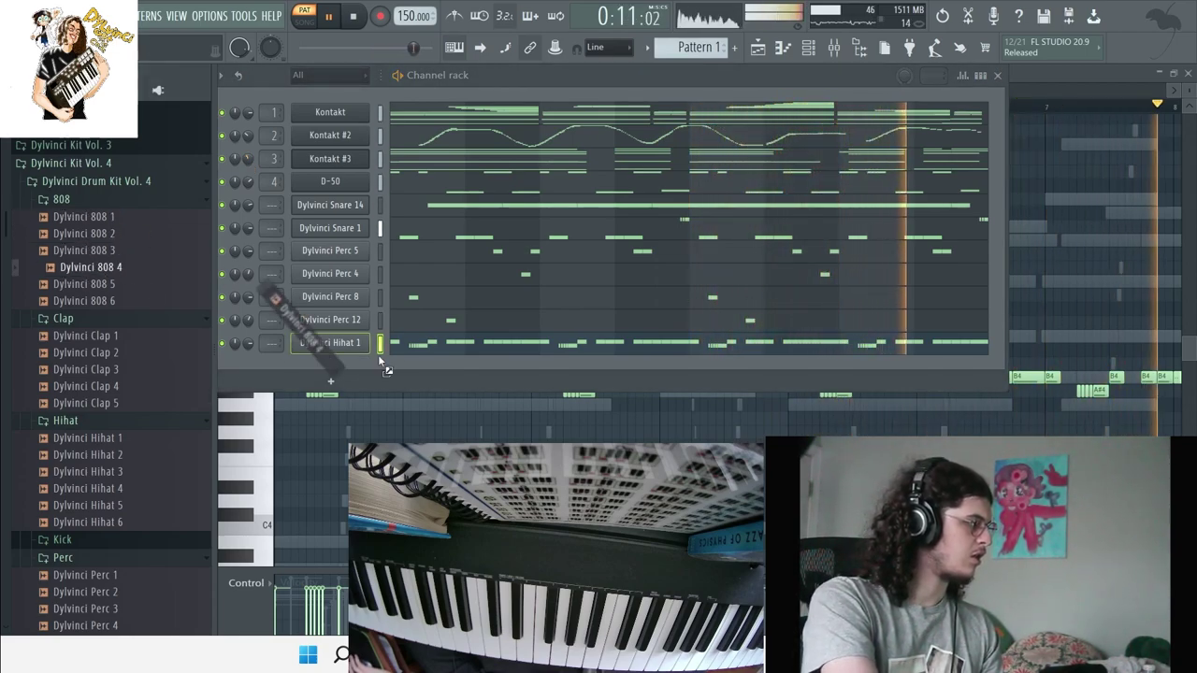
right_click(368, 363)
key("Escape")
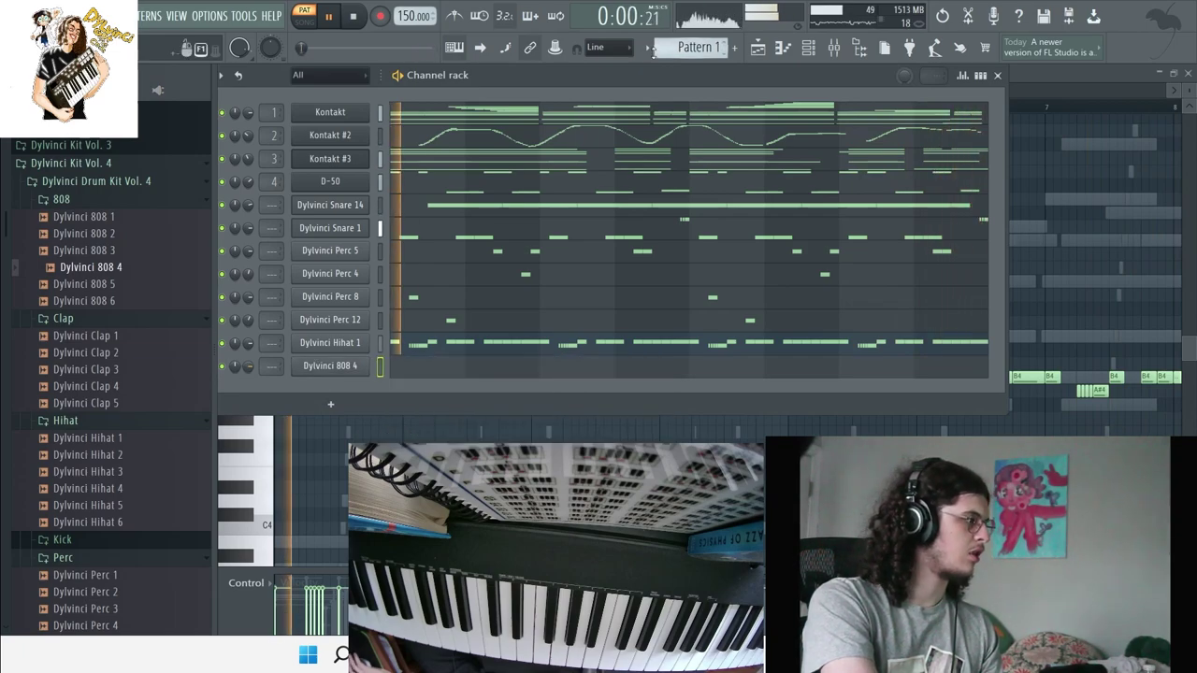
Step: Transpose Pattern 1 up 2 semitones and set the tempo to 147 BPM
key("F5")
left_click(663, 42)
left_click(734, 182)
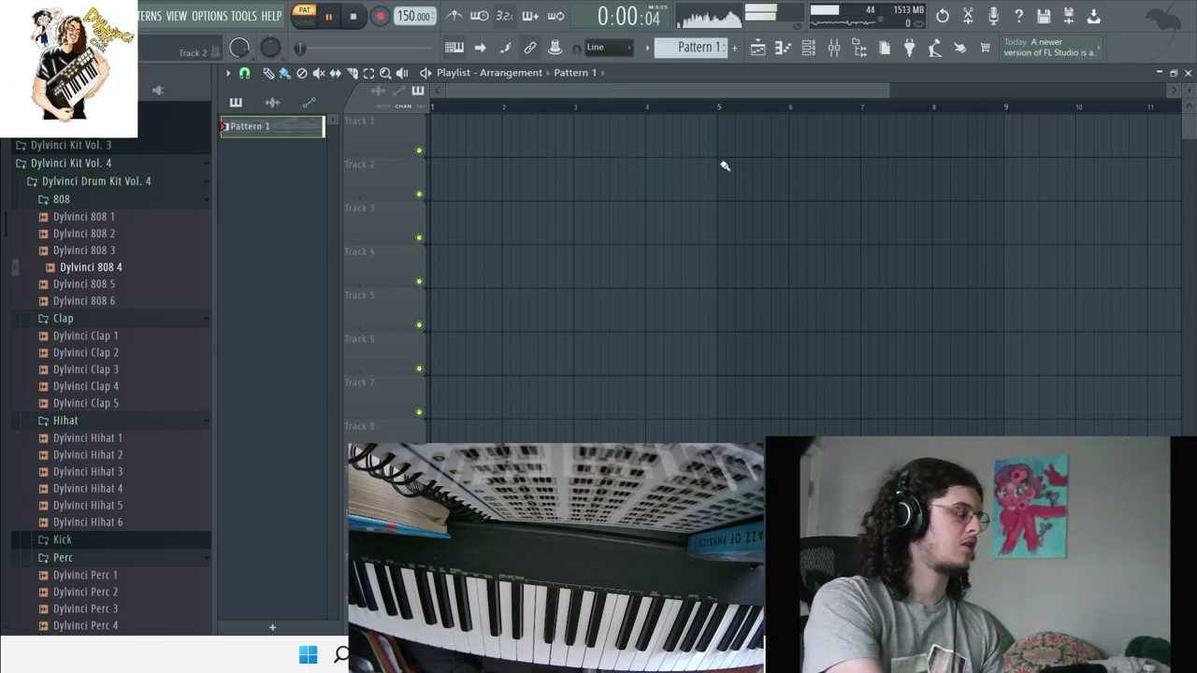
left_click(1187, 73)
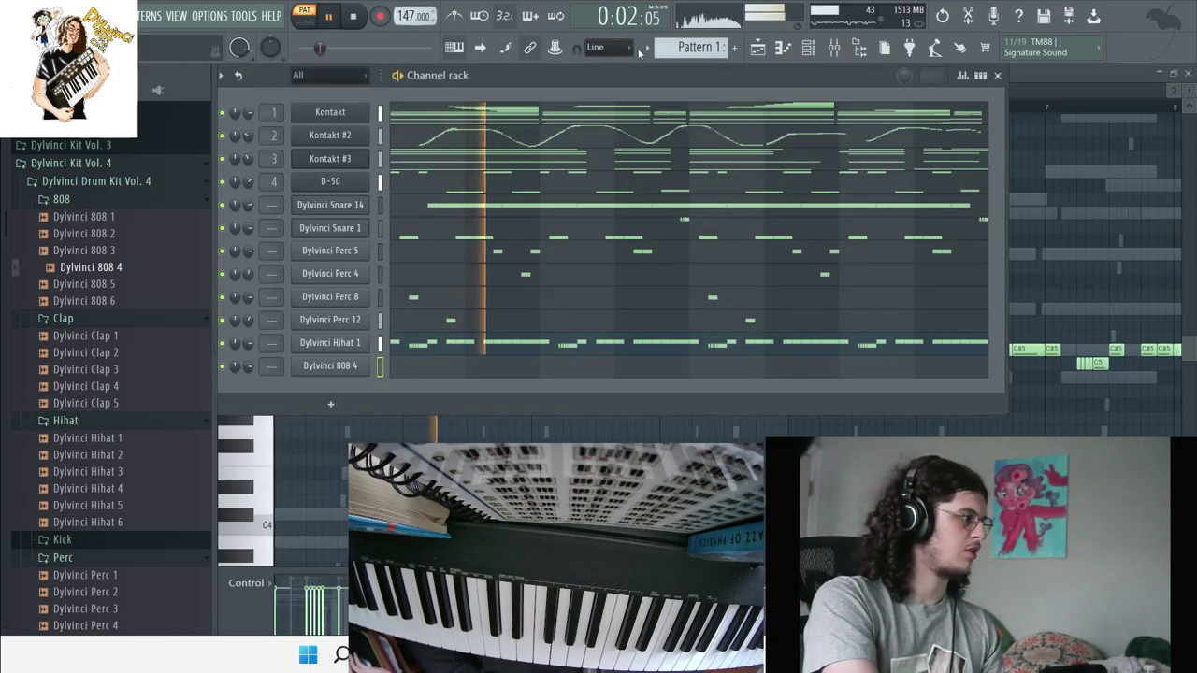
Step: Transpose Pattern 1 up another 2 semitones and back down 1 semitone
left_click(692, 46)
left_click(725, 184)
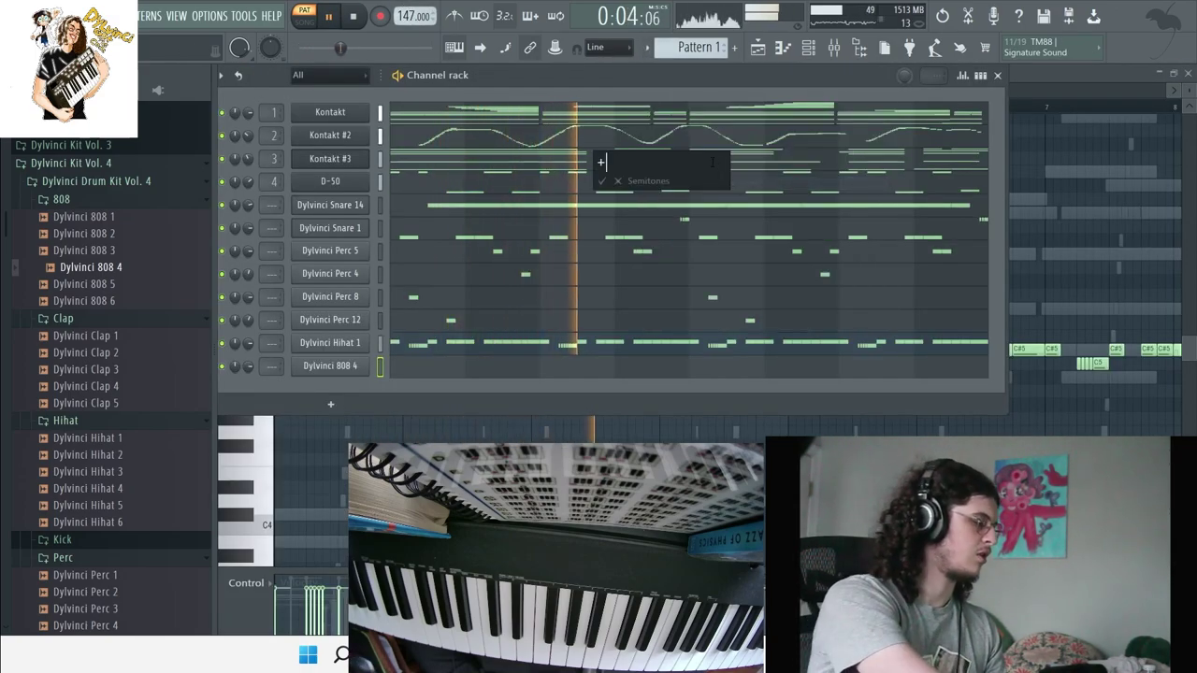
key("Escape")
left_click(691, 46)
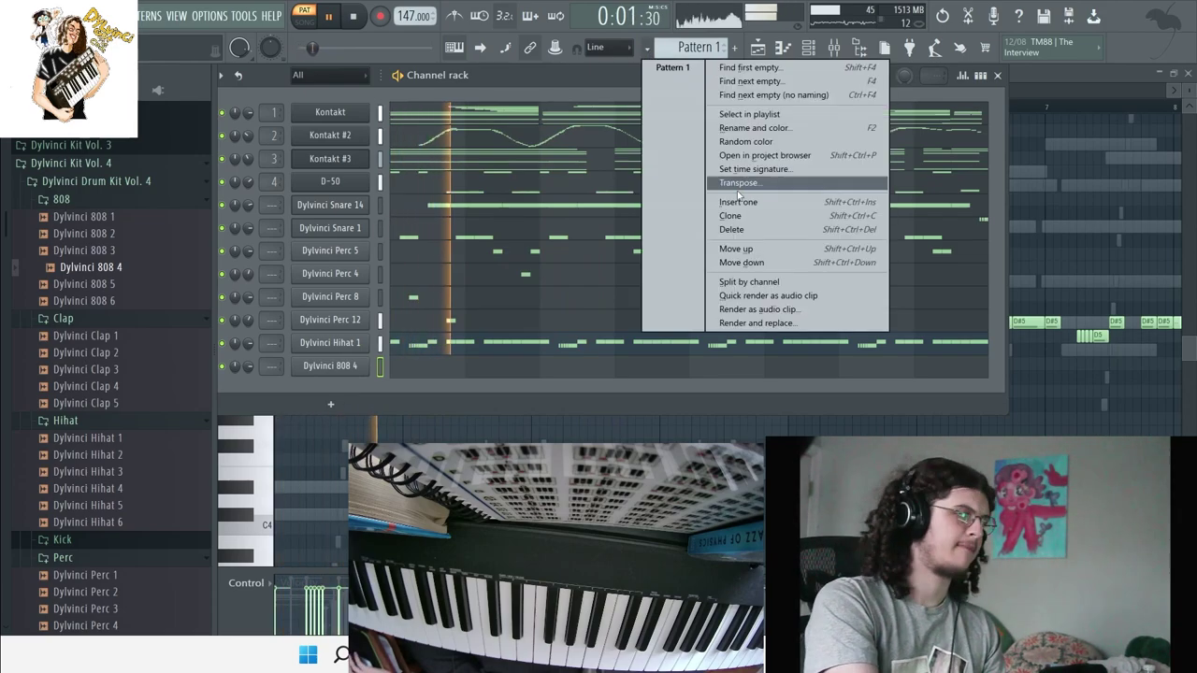
left_click(725, 183)
type("-1")
key("Return")
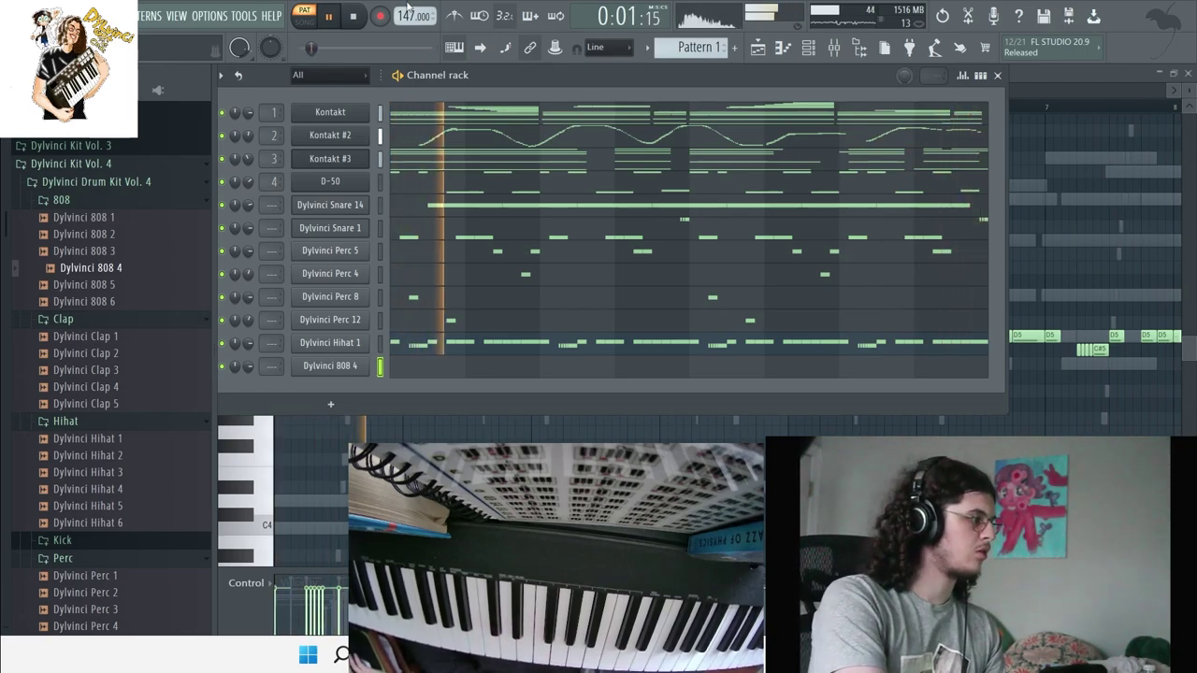
Step: Transpose Pattern 1 down 2 semitones and record a bass line on the Dylvinci 808 4 channel
left_click(635, 48)
left_click(725, 157)
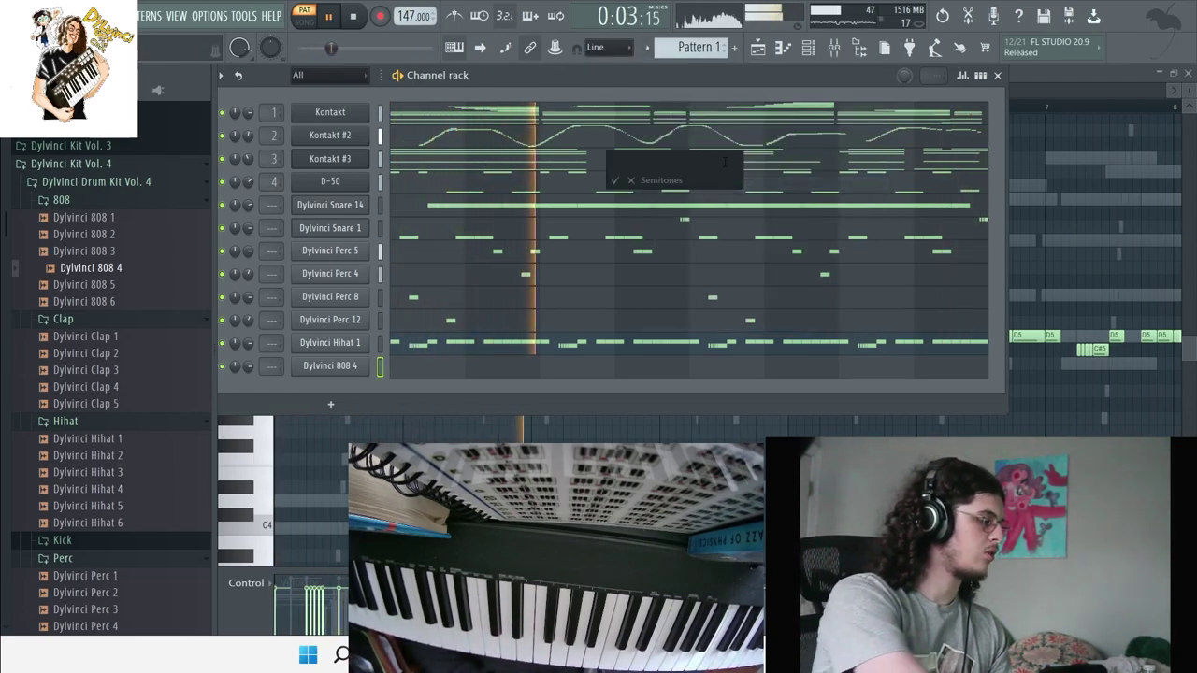
key("Return")
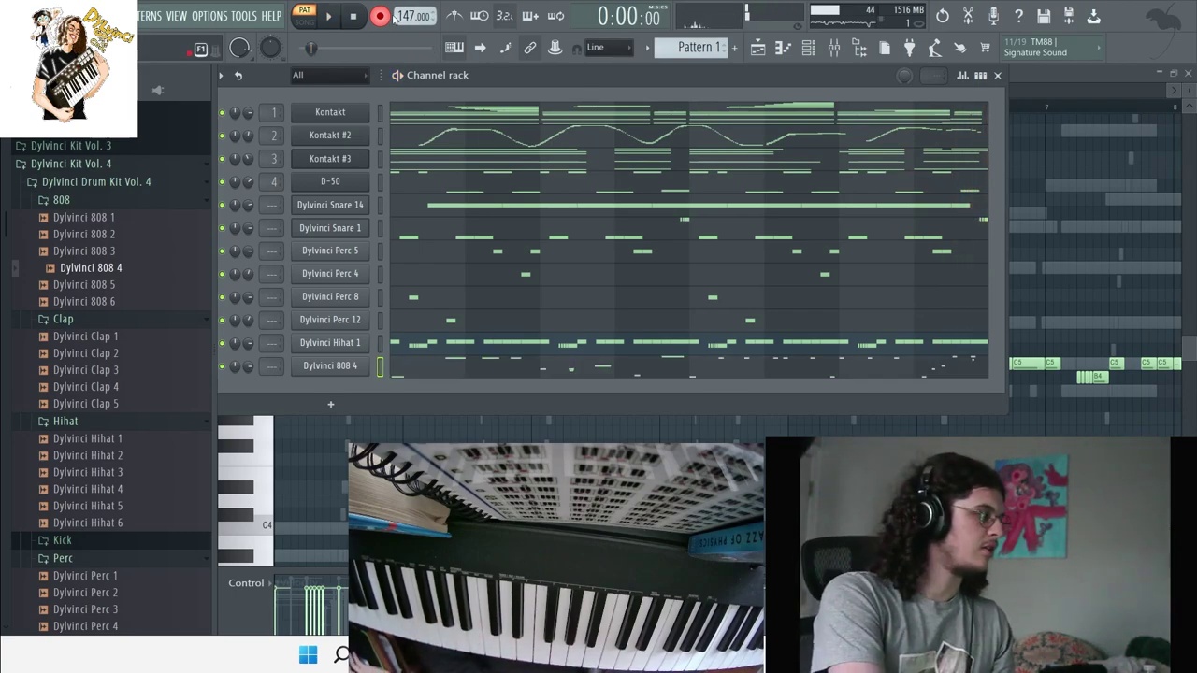
Step: Show the whole recorded Dylvinci 808 4 part in the piano roll and play it back
left_click(823, 408)
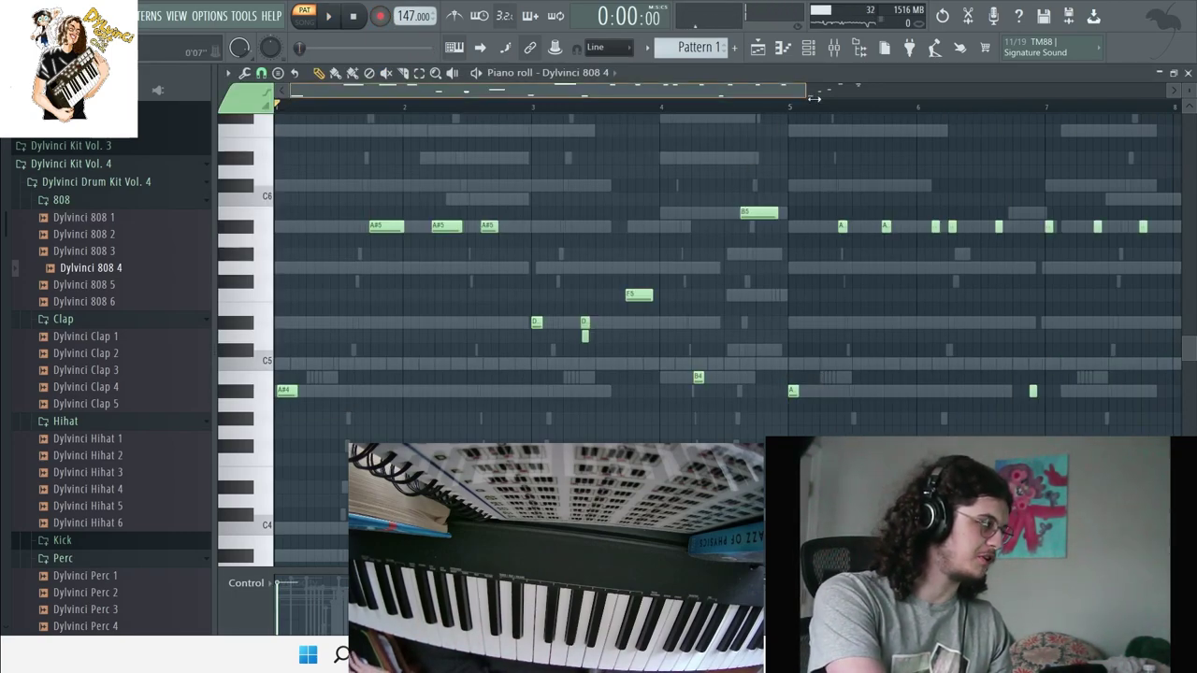
left_click_drag(806, 94, 1136, 95)
key("space")
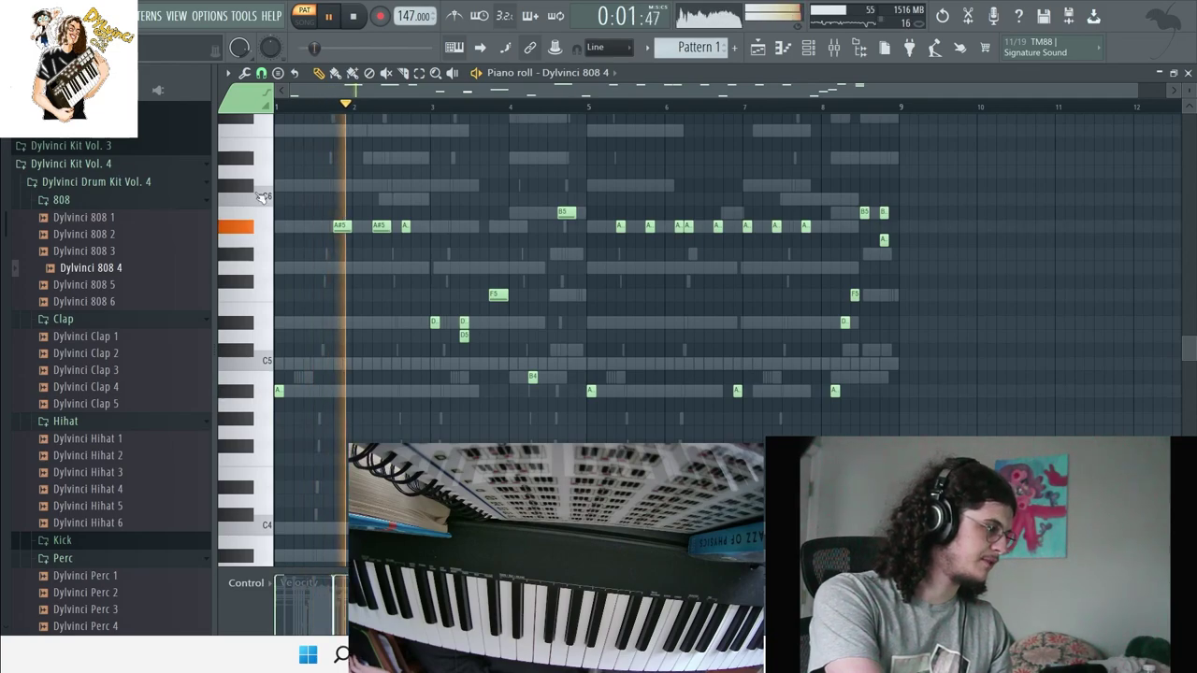
Step: Replace the sample of the Dylvinci 808 4 channel with Dylvinci 808 2
left_click(808, 46)
left_click_drag(308, 375, 338, 372)
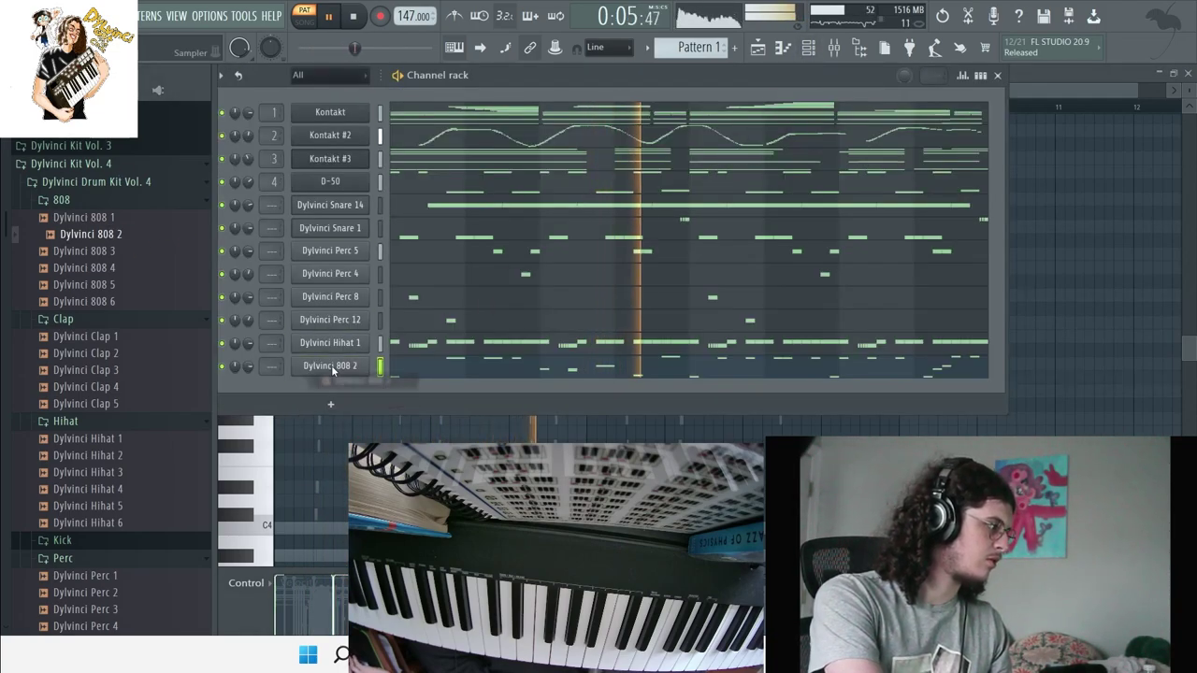
right_click(374, 359)
key("Escape")
Step: Browse the dynamics effects available for the first effect slot of the Master mixer track
key("F9")
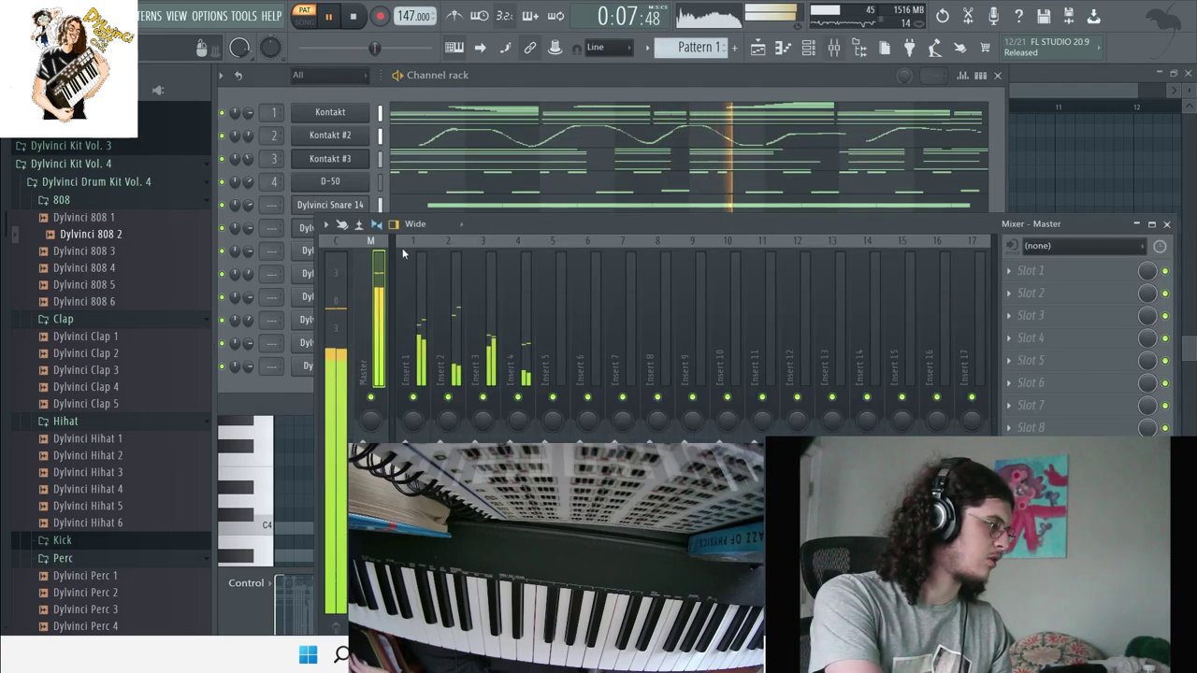
left_click(1019, 273)
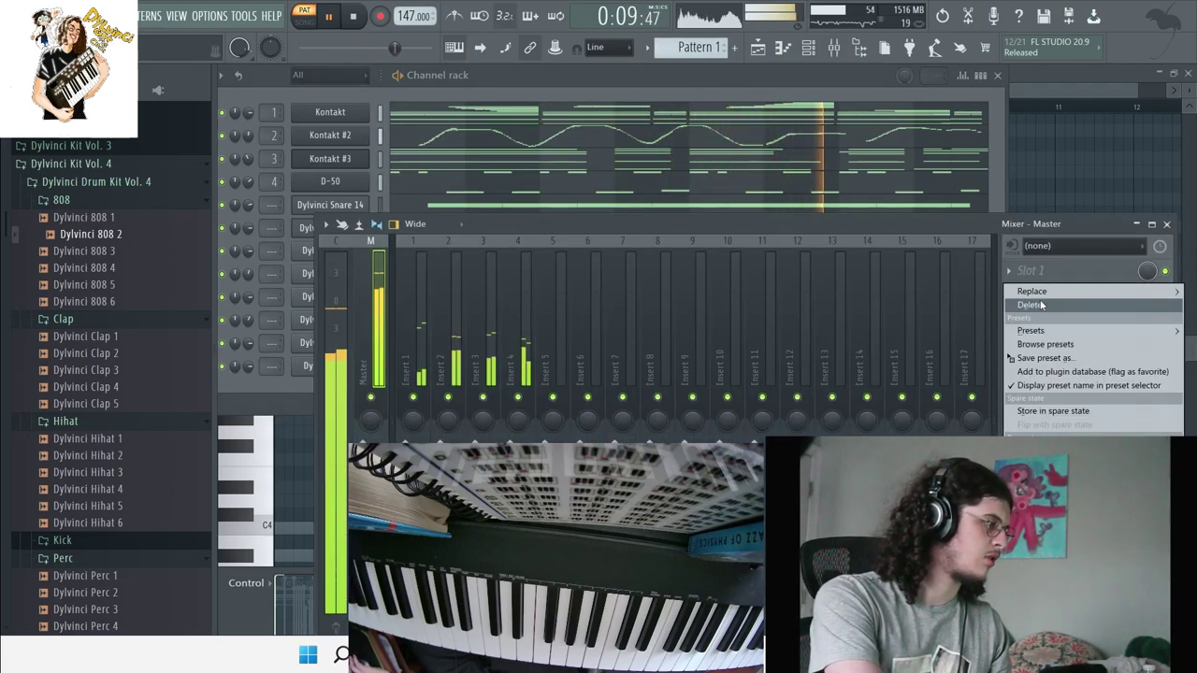
mouse_move(1032, 291)
mouse_move(774, 94)
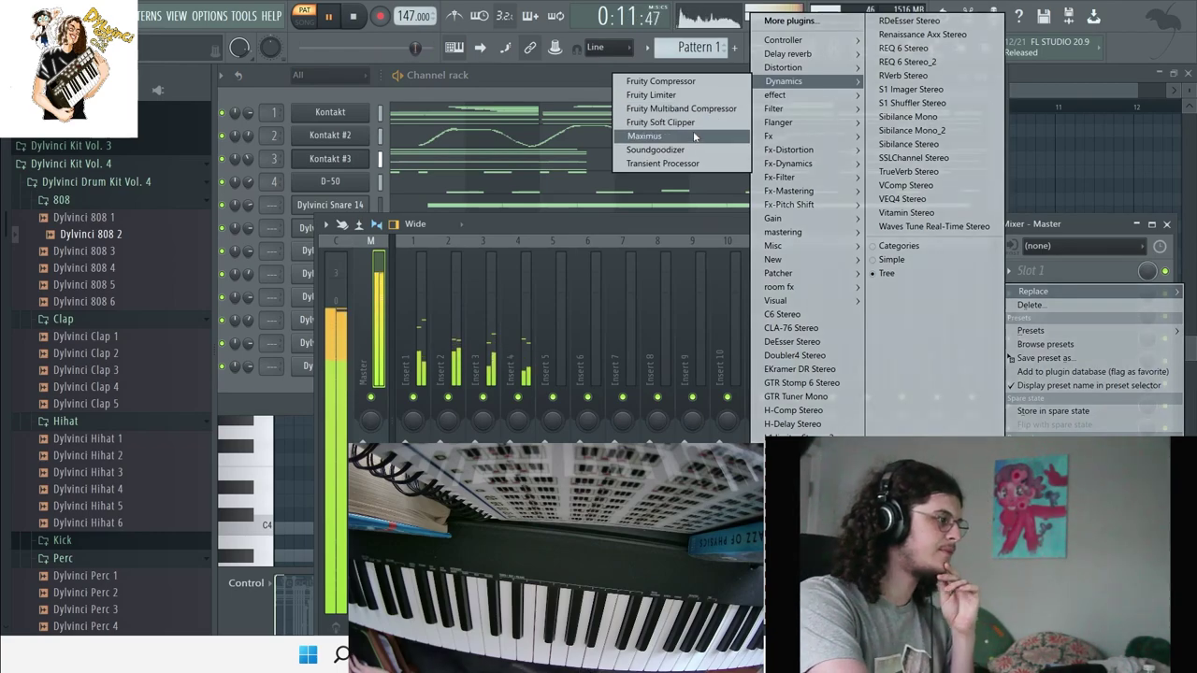
key("Escape")
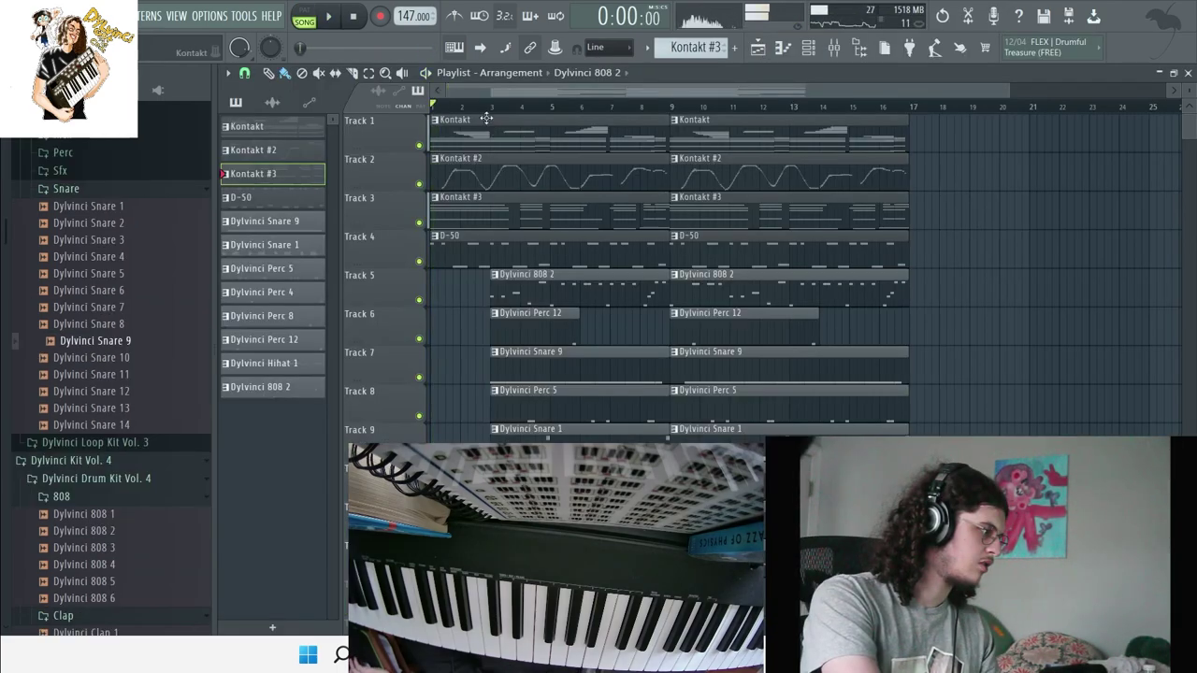
Step: Delete the first Kontakt clip from Track 1 and play the arrangement
right_click(487, 118)
key("space")
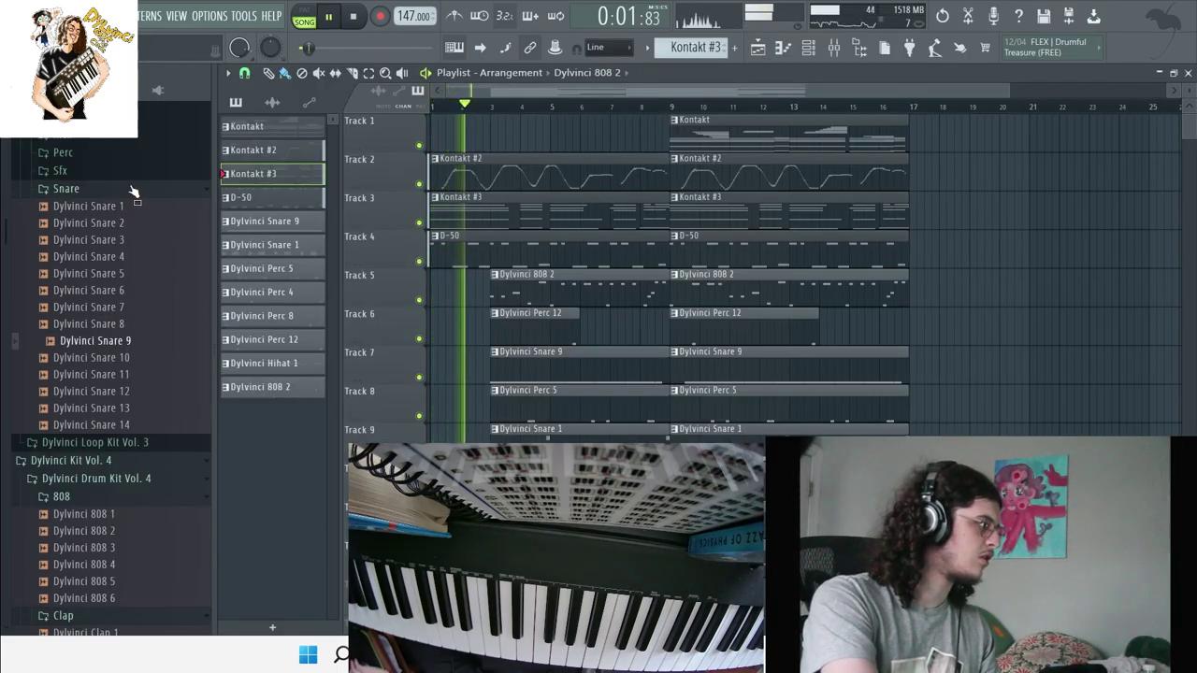
Step: Find the Dylvinci Tag sample among the Vol. 4 kit files and add it to the playlist
scroll(98, 166, "up", 5)
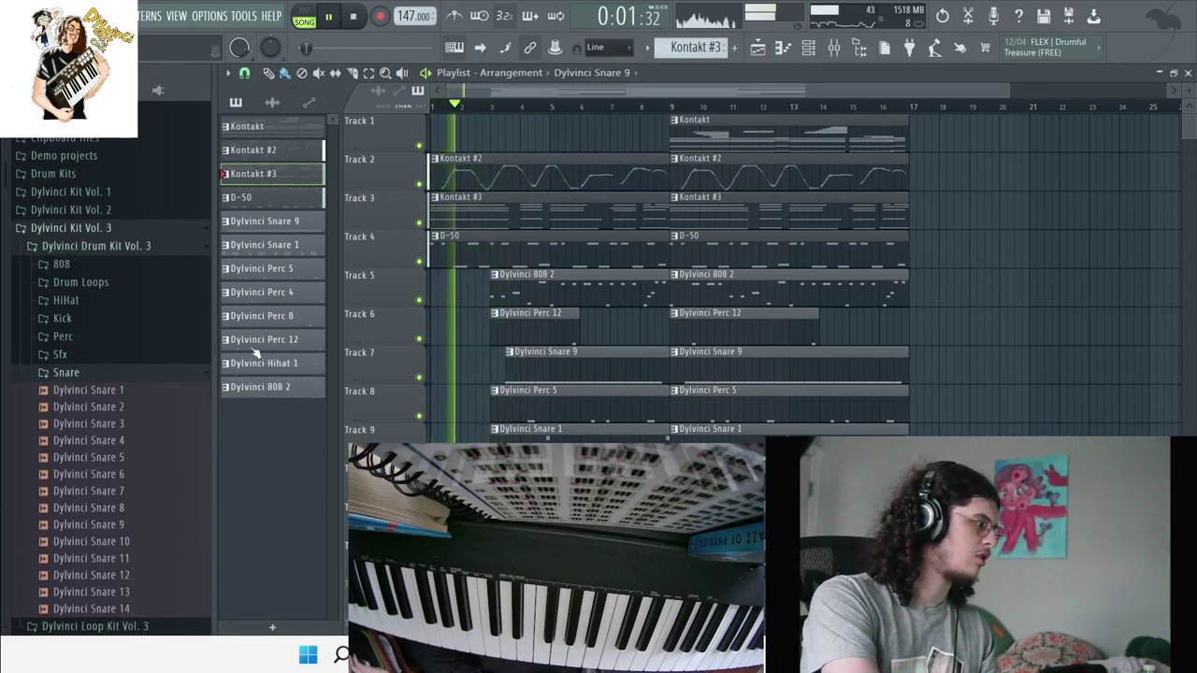
left_click(72, 251)
scroll(79, 296, "down", 15)
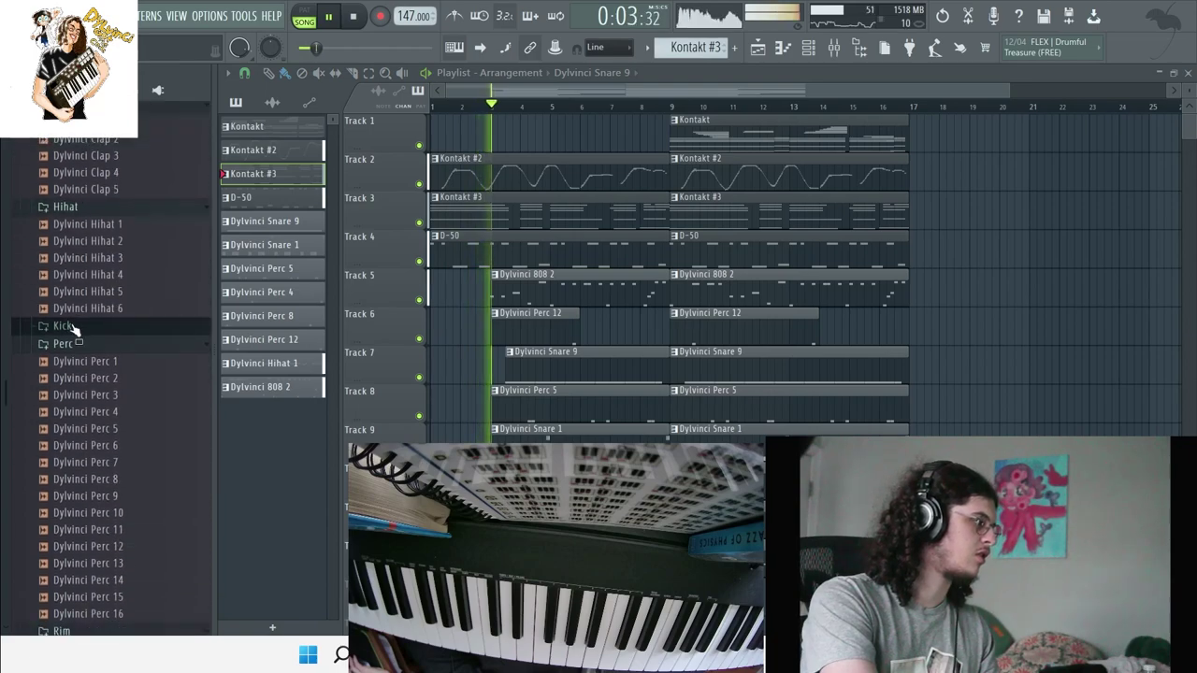
scroll(89, 439, "down", 3)
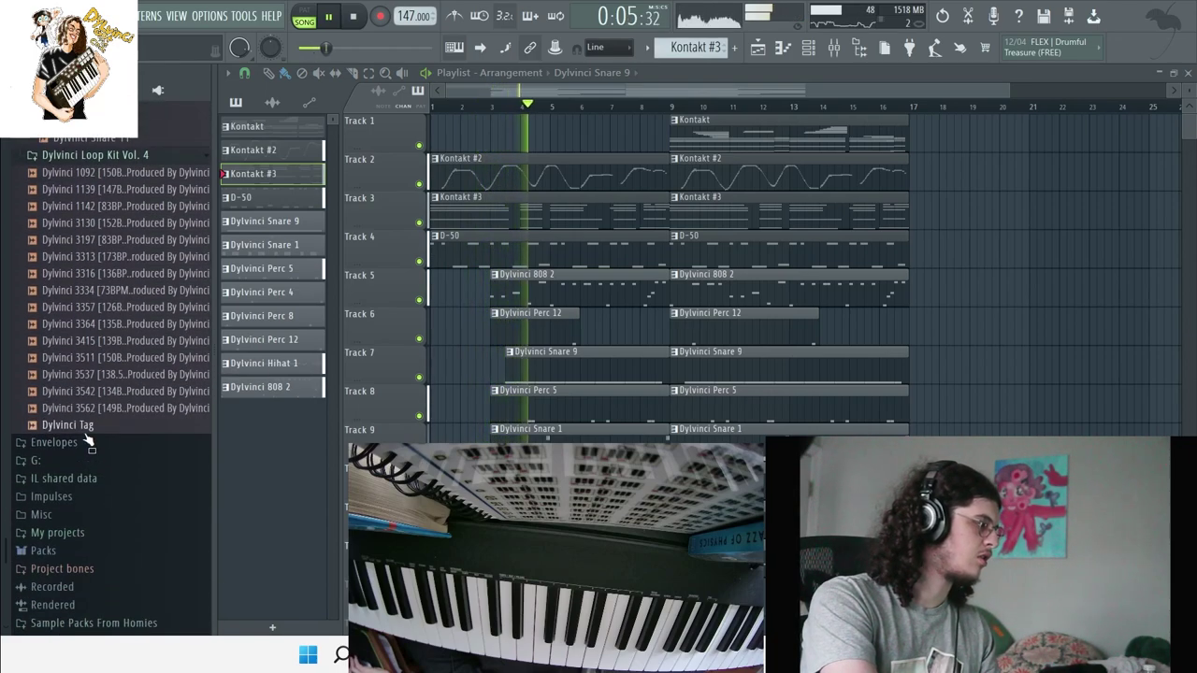
left_click_drag(75, 424, 564, 304)
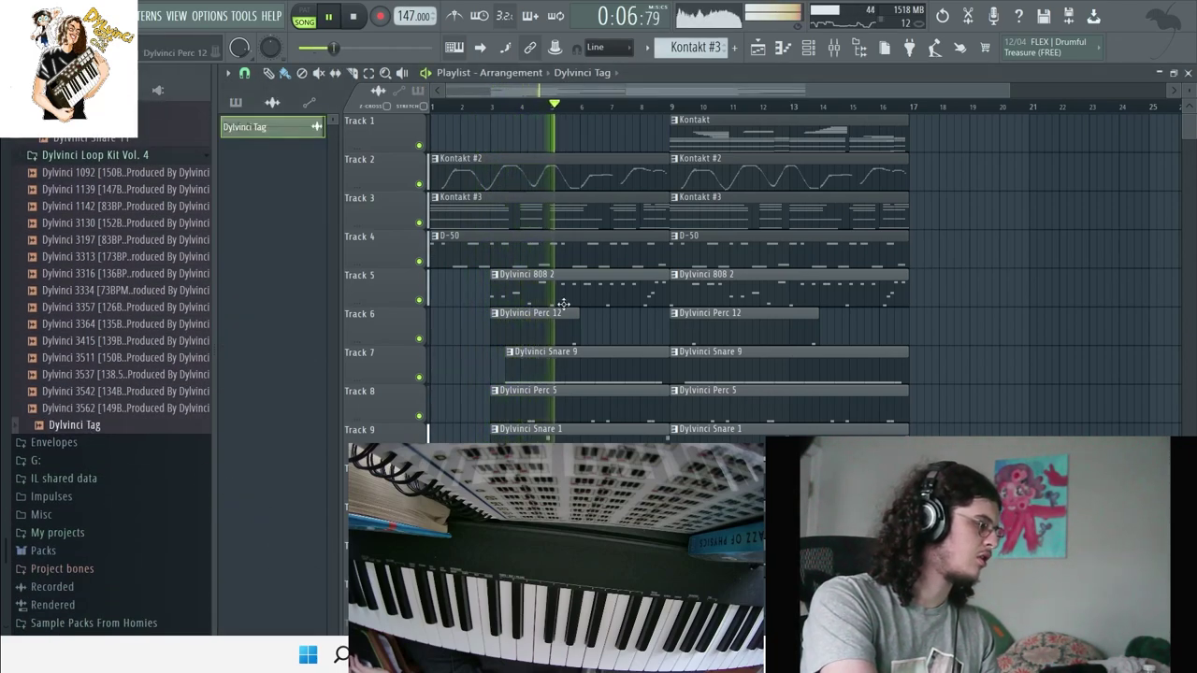
Step: Delete the first Kontakt #3 clip from Track 3
left_click(807, 48)
left_click(530, 224)
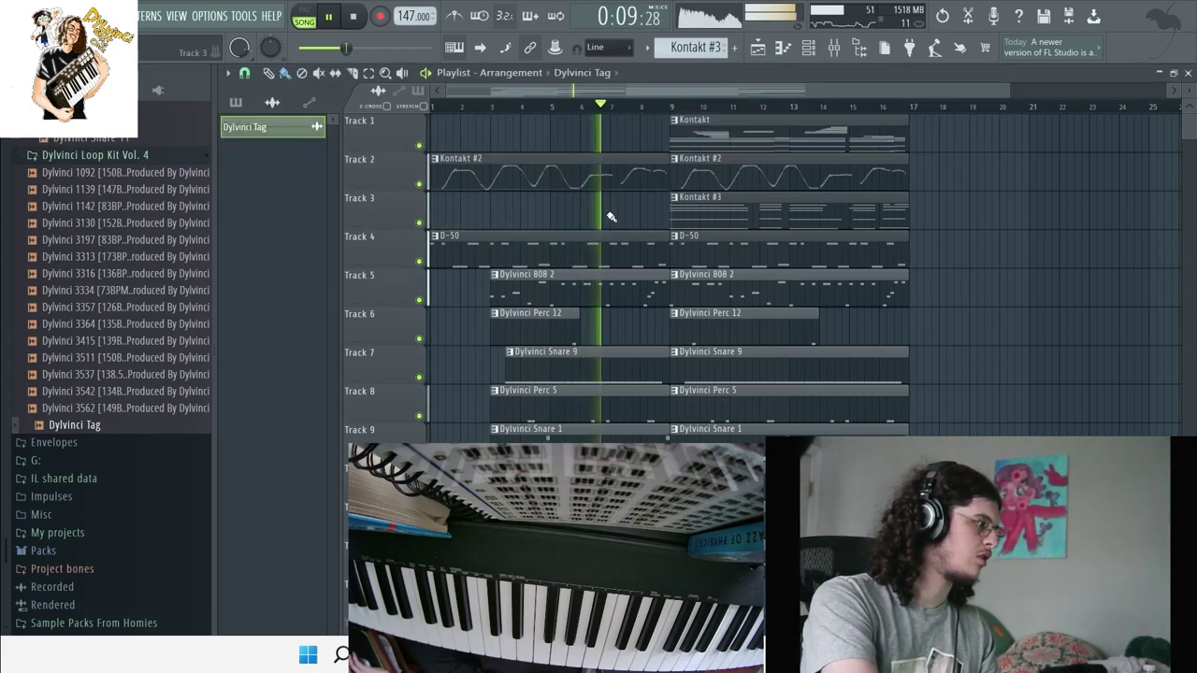
Step: Place the Kontakt pattern back at bar 1 of Track 1 and play the arrangement from the start
key("space")
left_click(435, 147)
key("space")
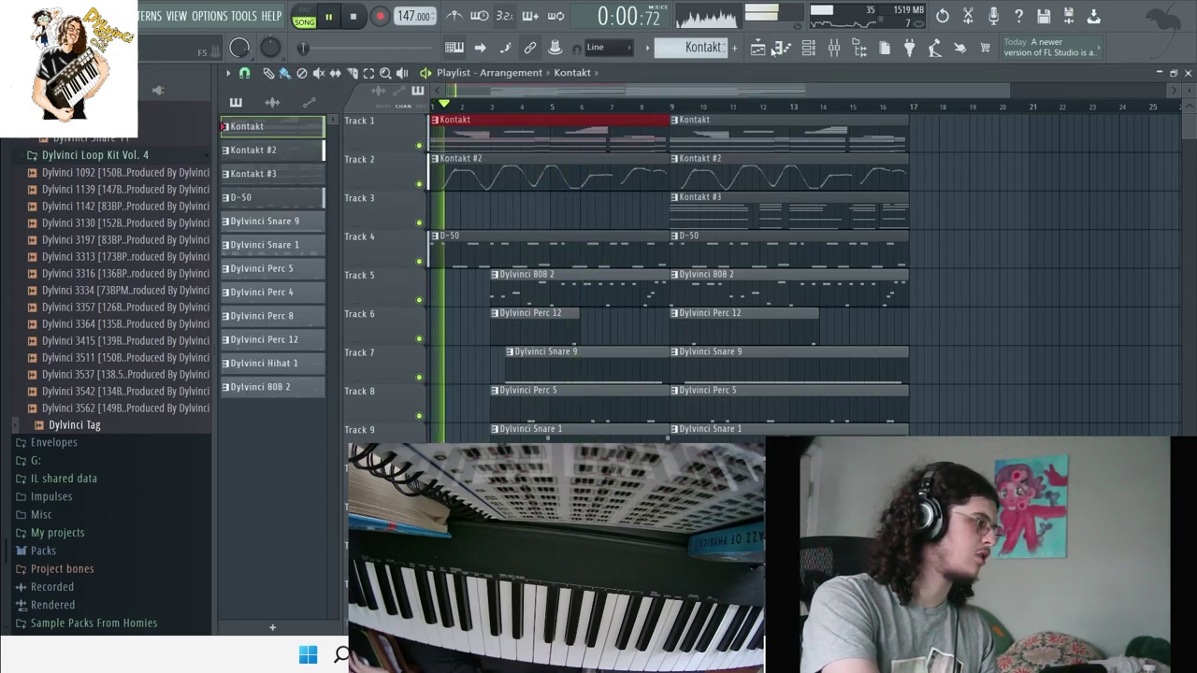
Step: Set the project tempo to 150 BPM
left_click(833, 49)
left_click(808, 48)
left_click(1059, 172)
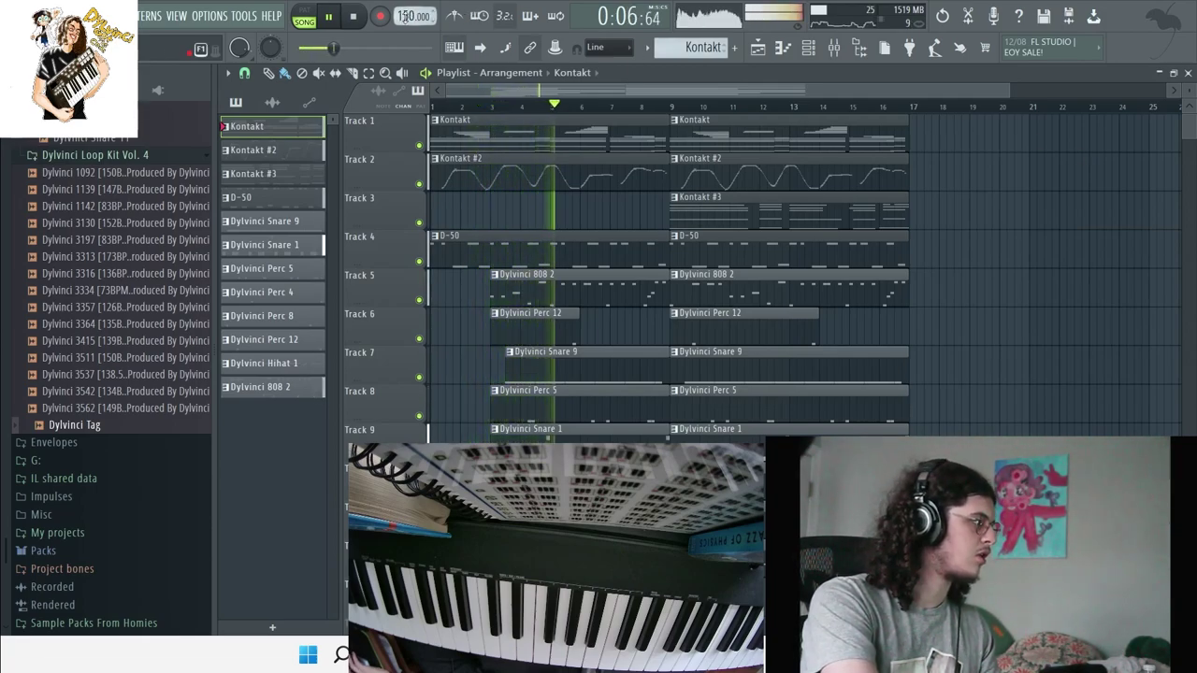
Step: Repeat the clips of bars 9–17 at bars 17 and 25, leaving out the Kontakt clip on Track 1
left_click_drag(962, 437, 753, 92)
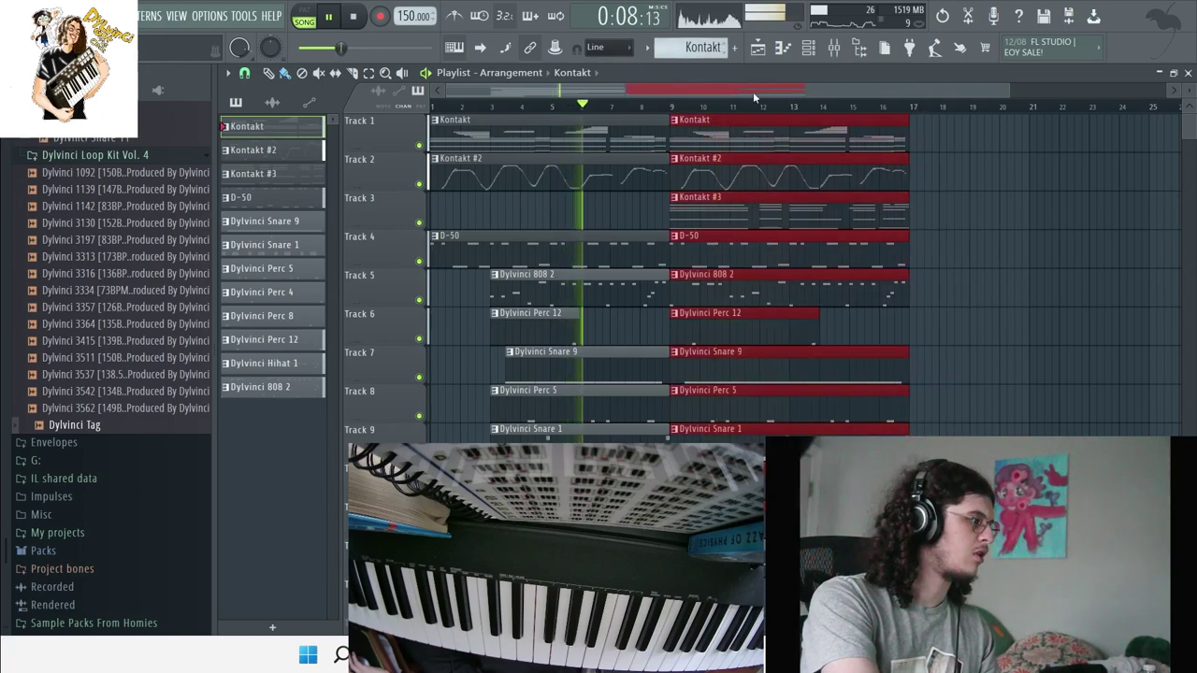
left_click(807, 49)
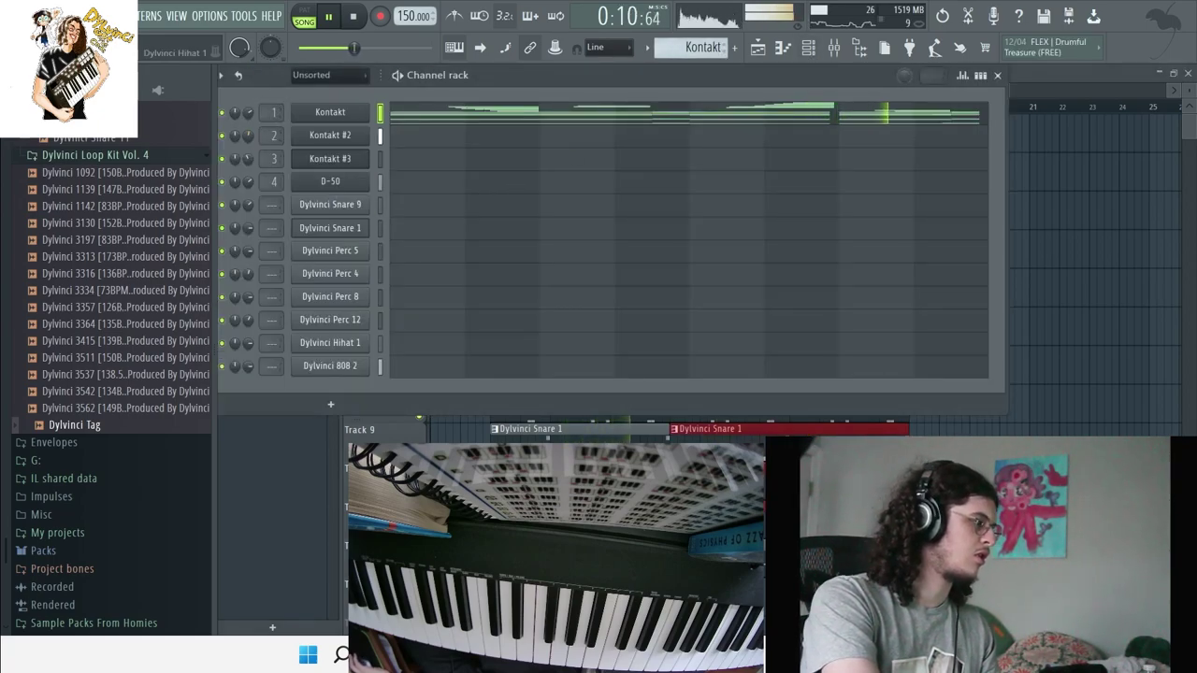
key("F6")
left_click_drag(930, 438, 762, 122)
key("ctrl+b")
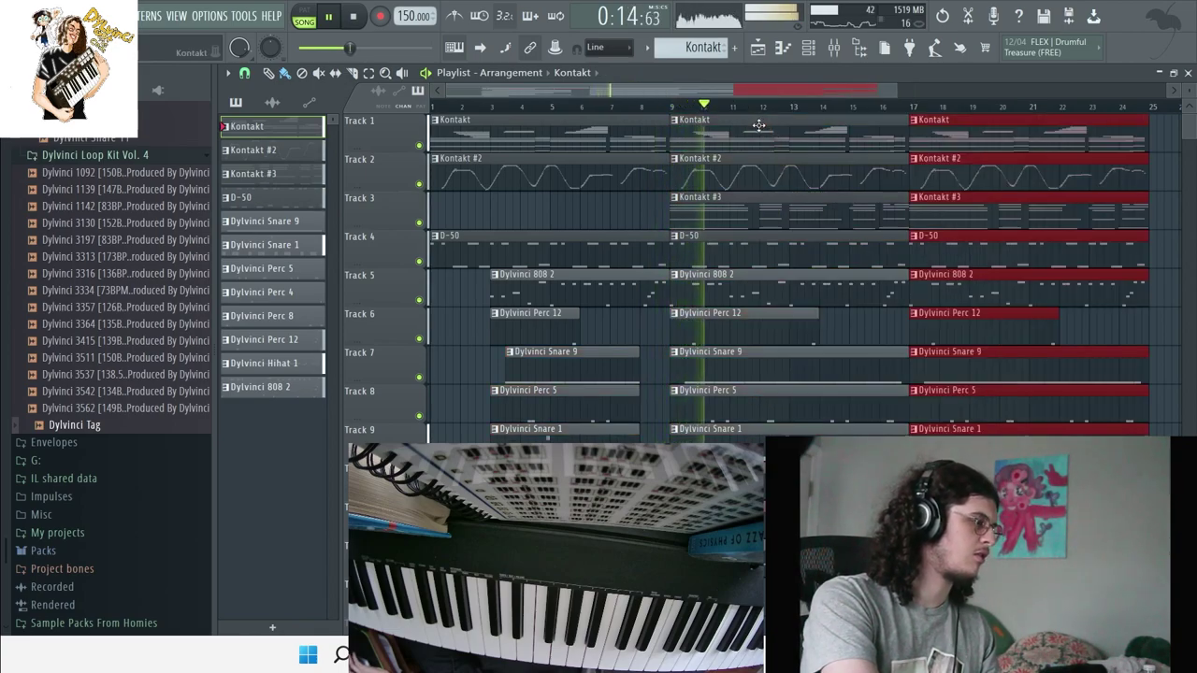
right_click(911, 135)
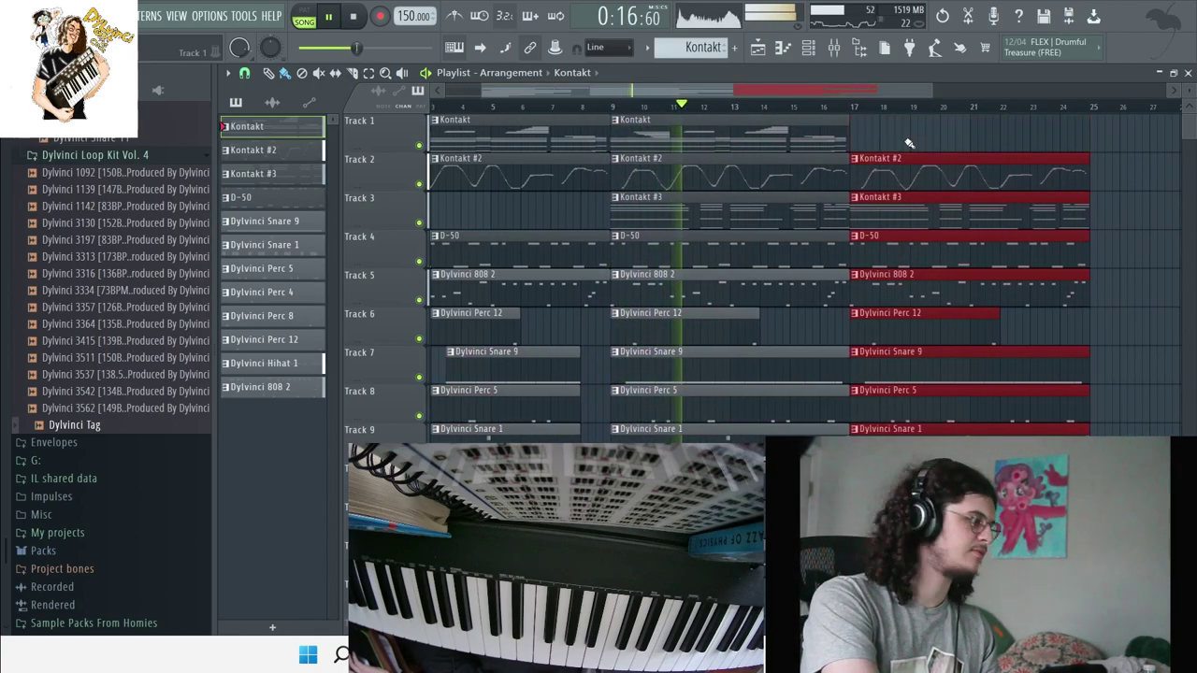
key("ctrl+b")
Step: Replace the 808 channel's sample with Dylvinci 808 1 from Drum Kit Vol. 4 and open its piano roll
left_click(809, 48)
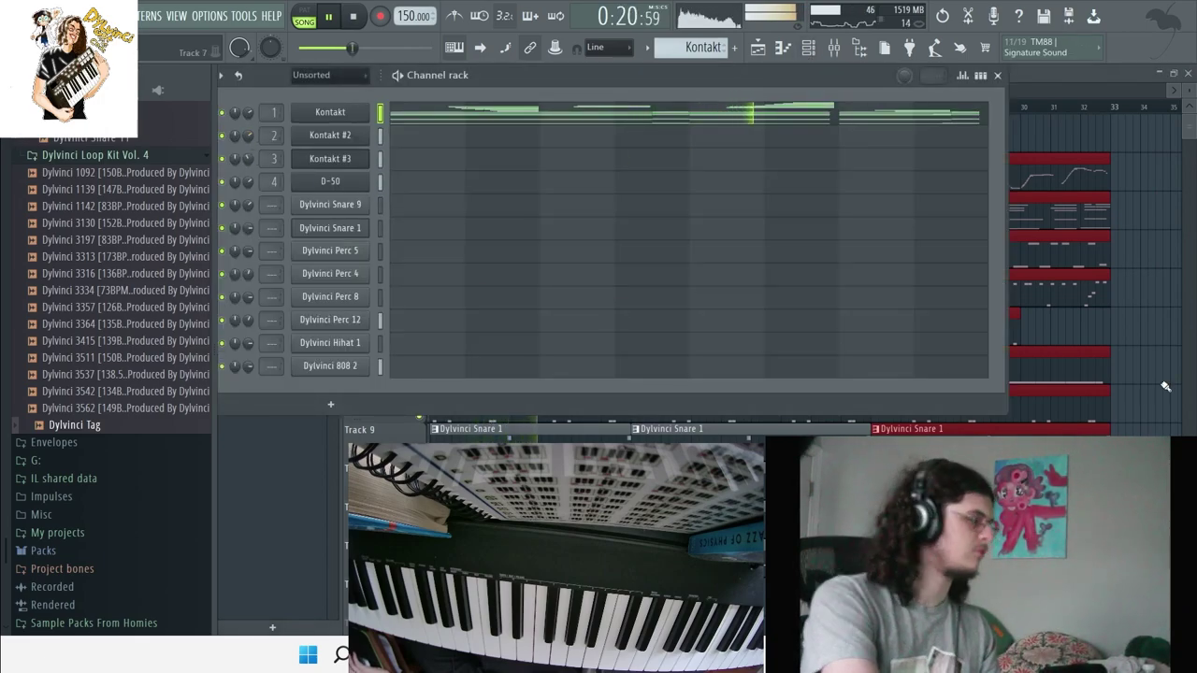
key("F6")
key("F7")
scroll(124, 196, "up", 8)
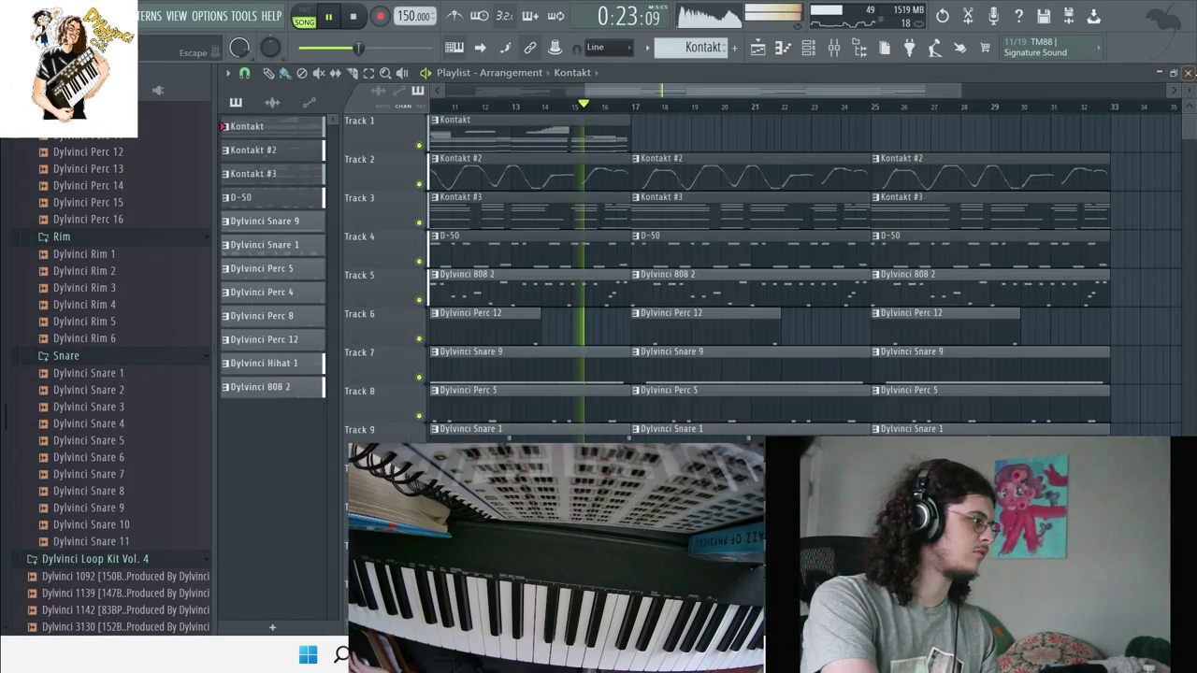
left_click(1180, 75)
scroll(112, 374, "up", 5)
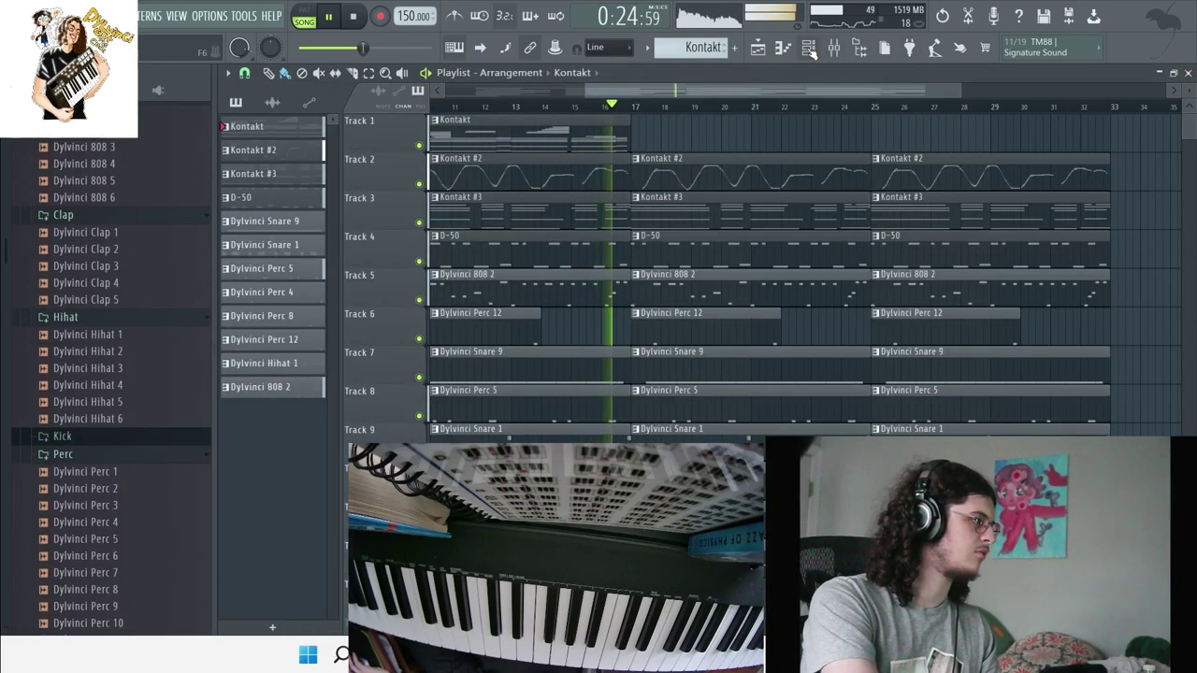
left_click(810, 48)
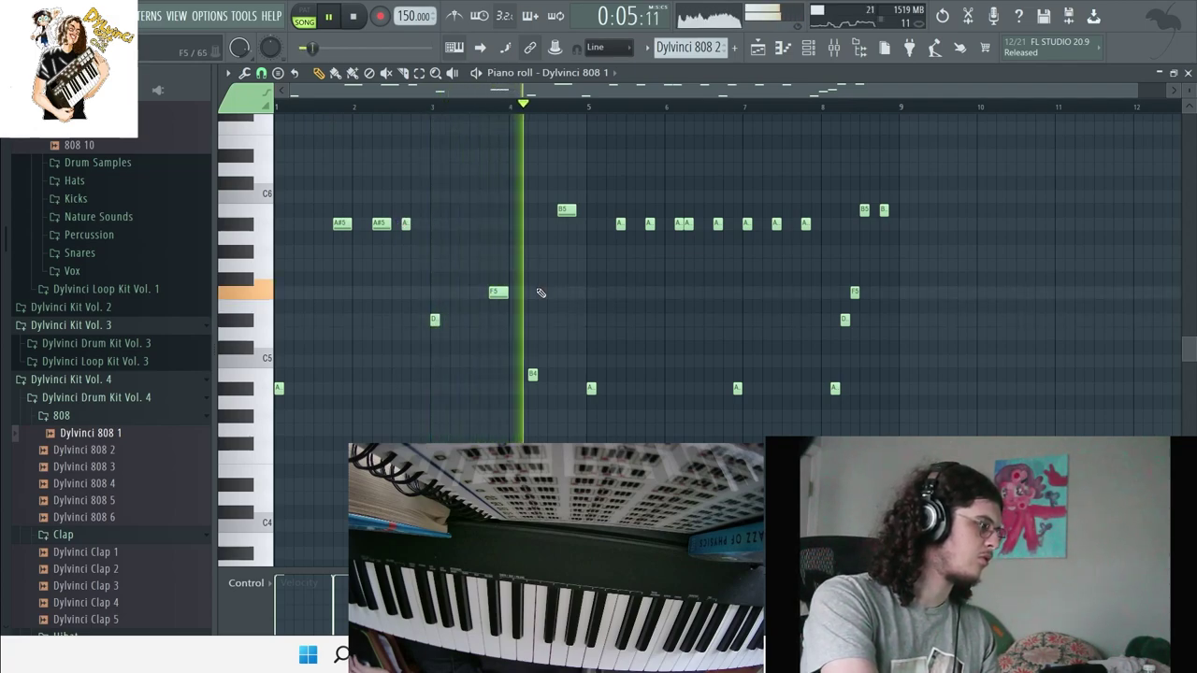
Step: Delete the A#5 notes in the middle of bar 5 and at the end of bar 7, and lower the first bar 7 A#5 note one octave
right_click(620, 223)
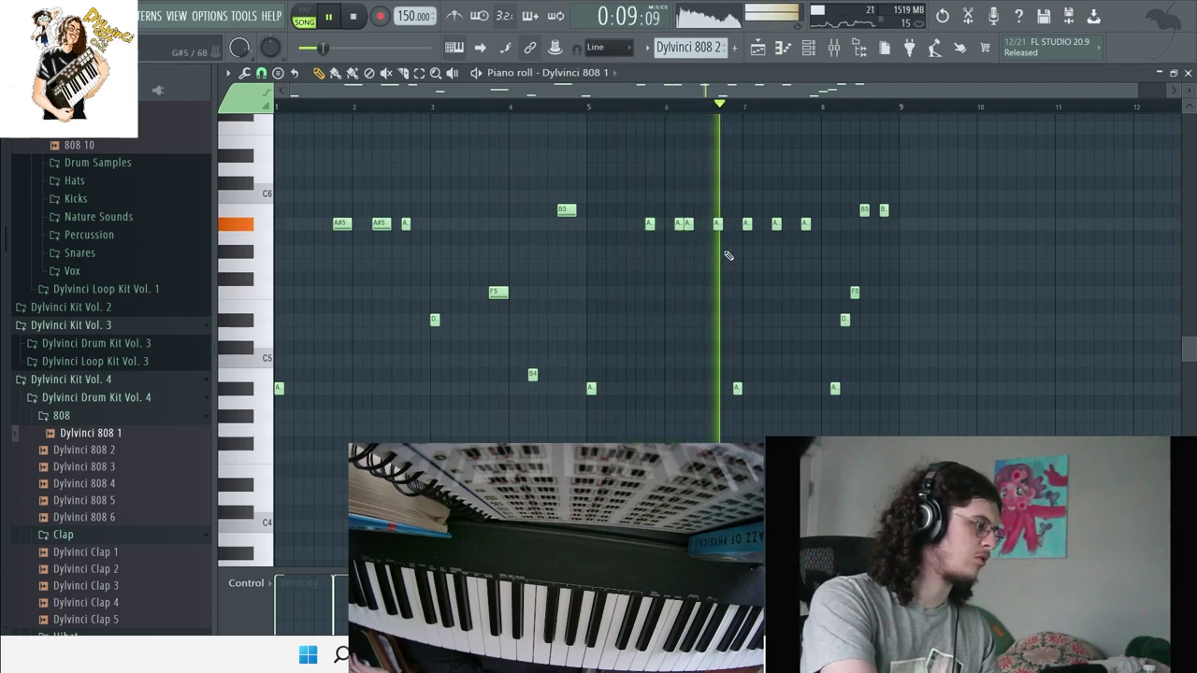
right_click(776, 224)
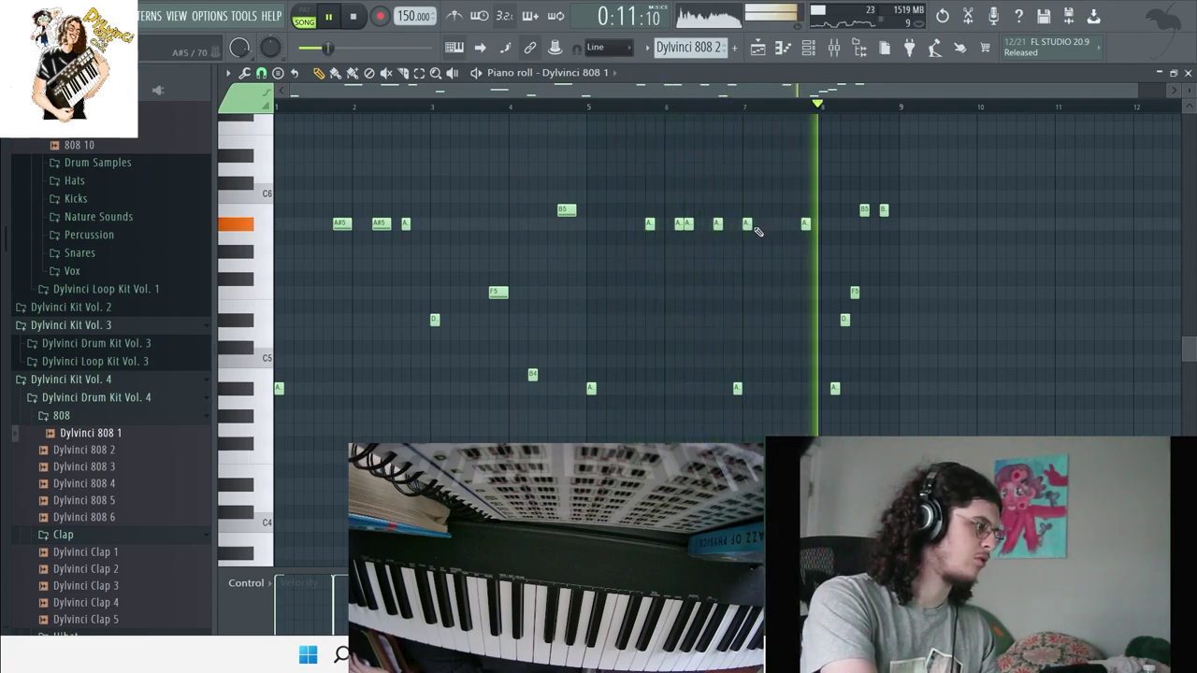
key("ctrl+z")
right_click(805, 223)
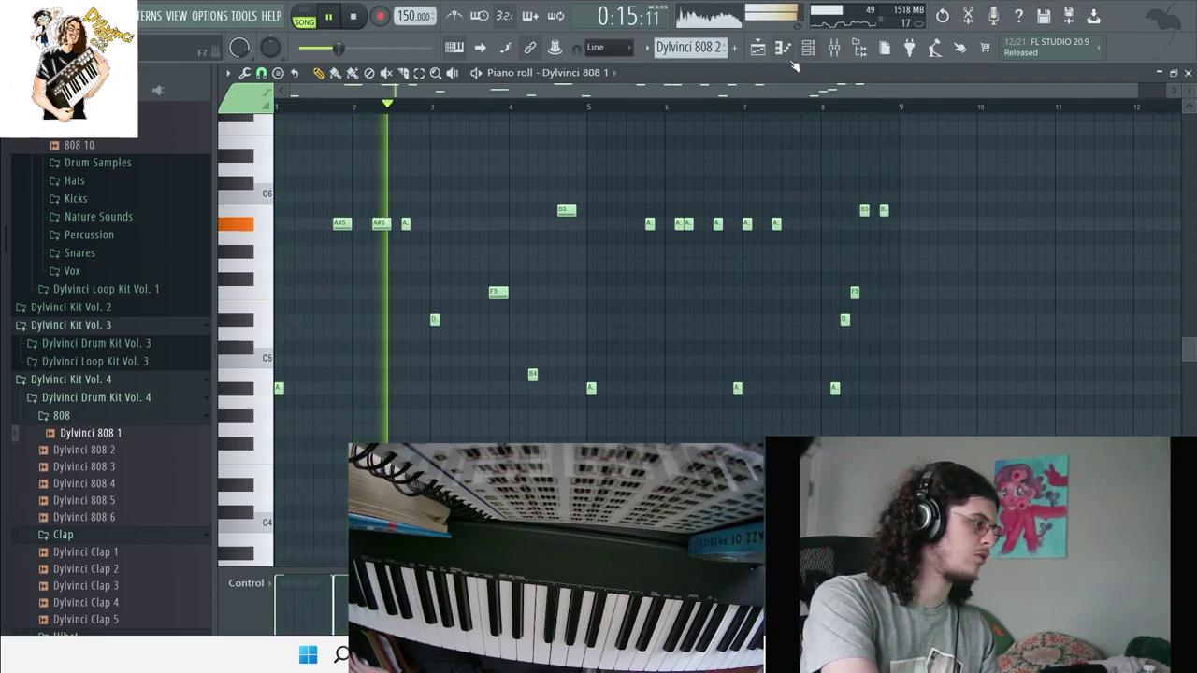
left_click_drag(746, 223, 746, 388)
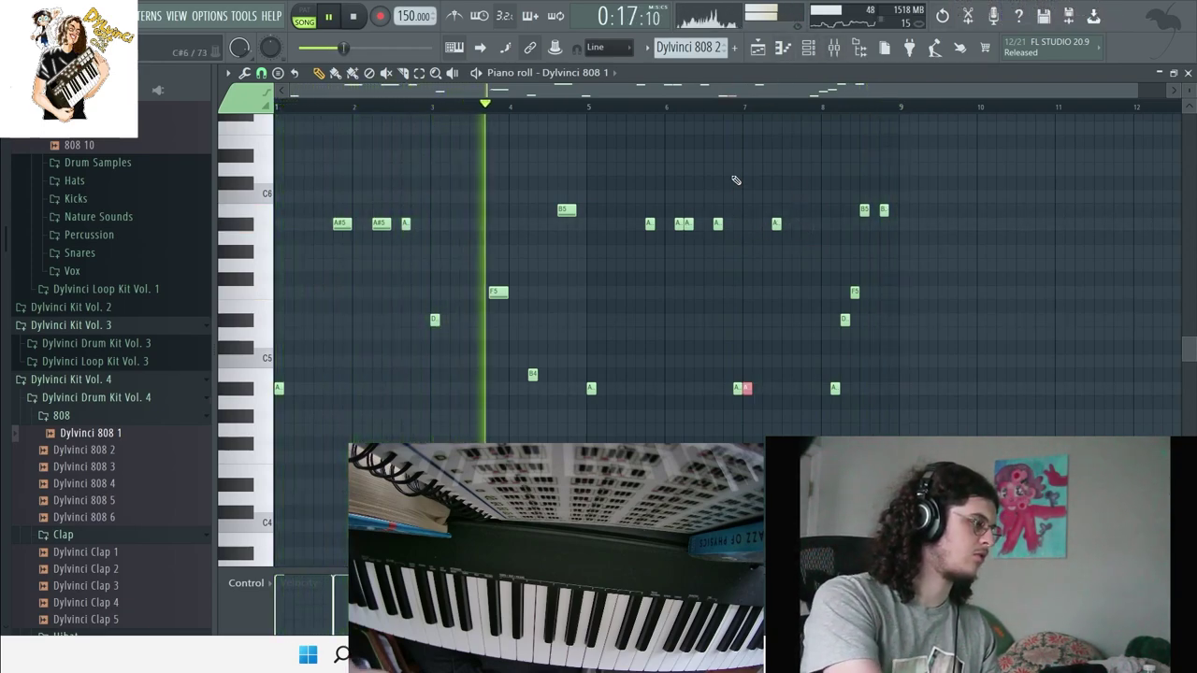
Step: Duplicate the complete 32-bar arrangement on all playlist tracks so it repeats from bar 33 to bar 65
key("F5")
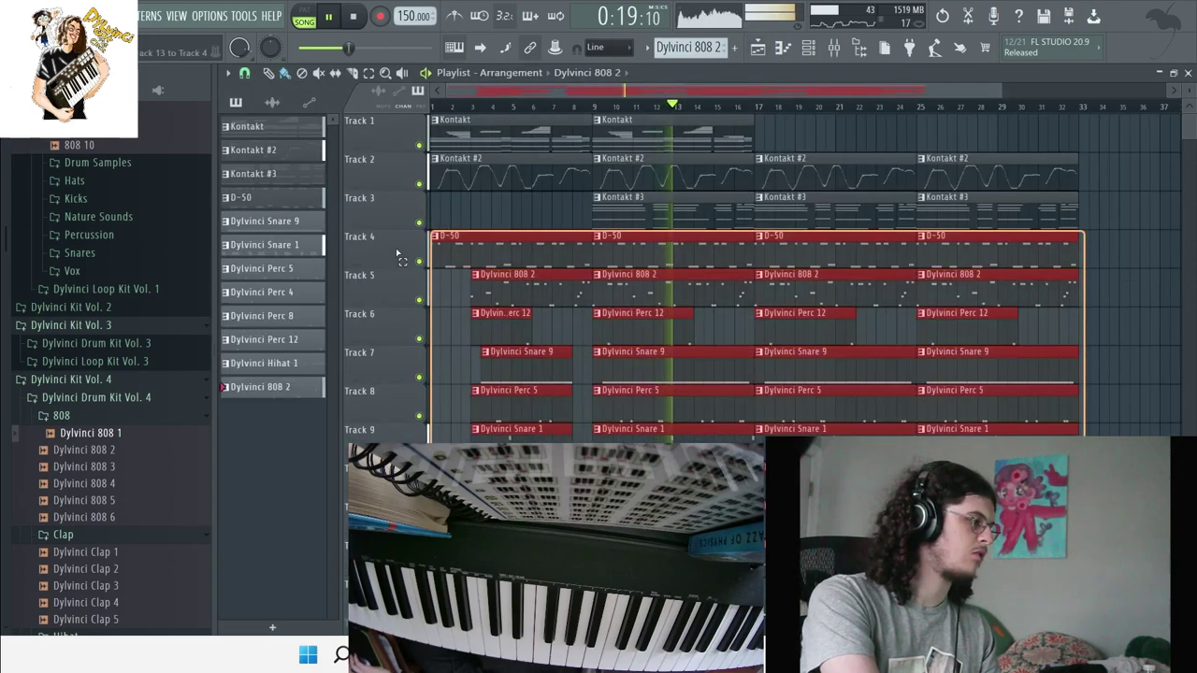
left_click(790, 56)
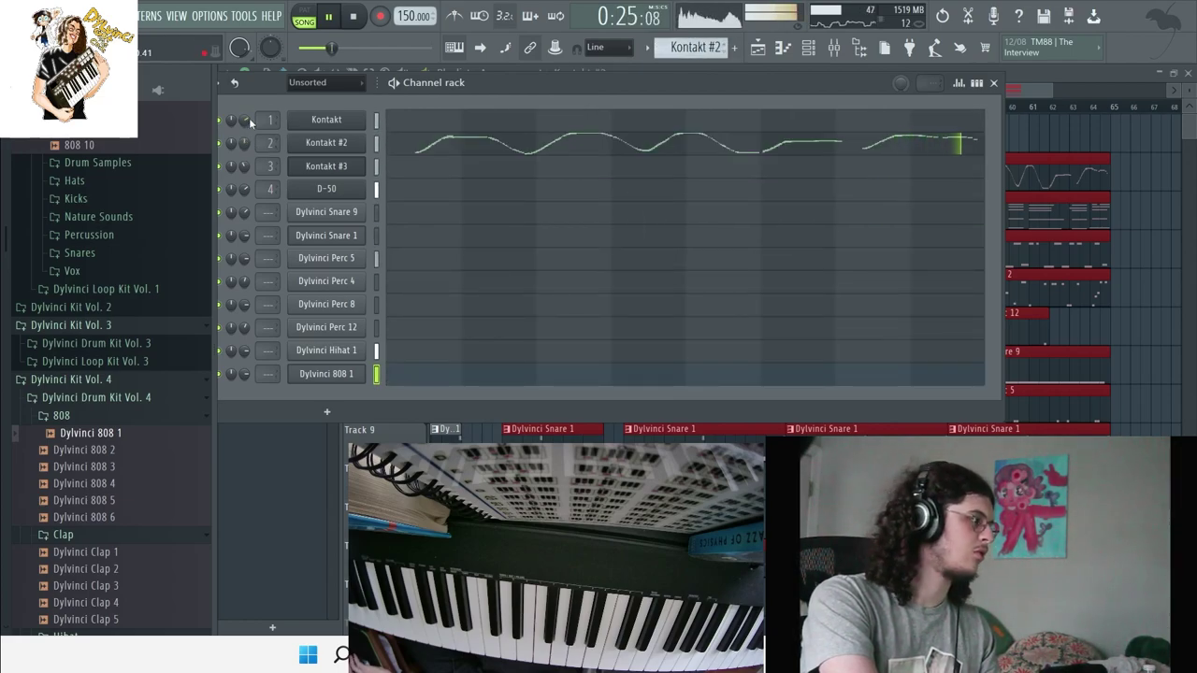
left_click(1131, 432)
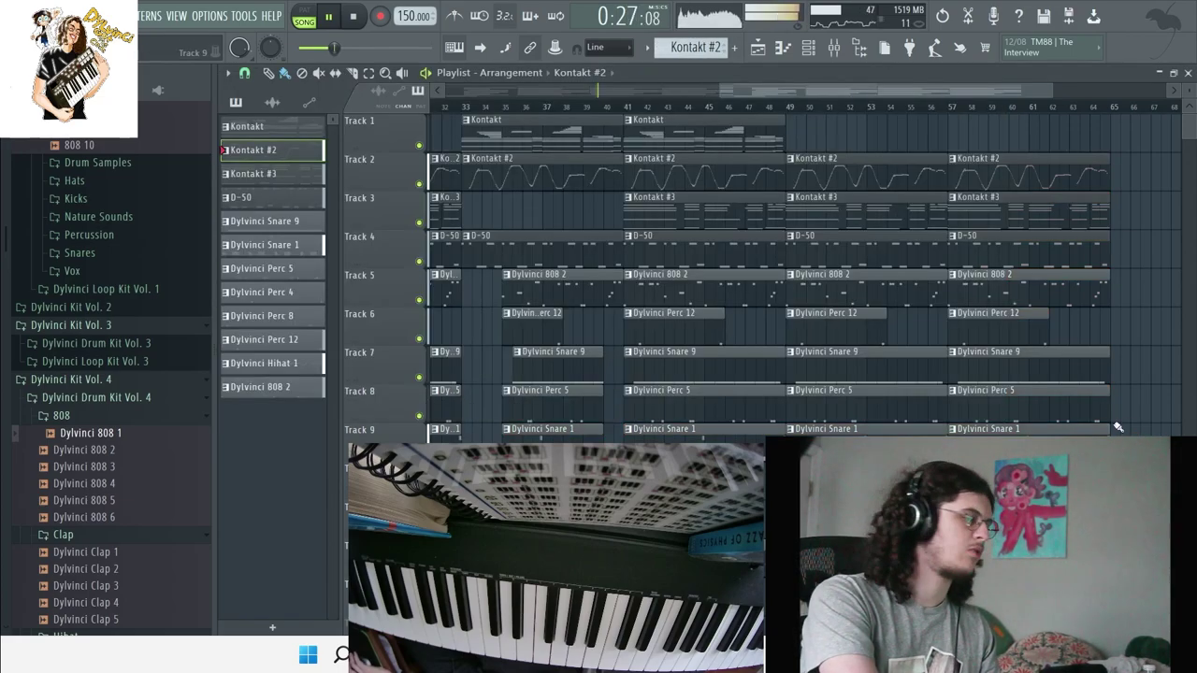
Step: Load ValhallaShimmer into the first effect slot of mixer track Insert 4
left_click(808, 51)
left_click(833, 47)
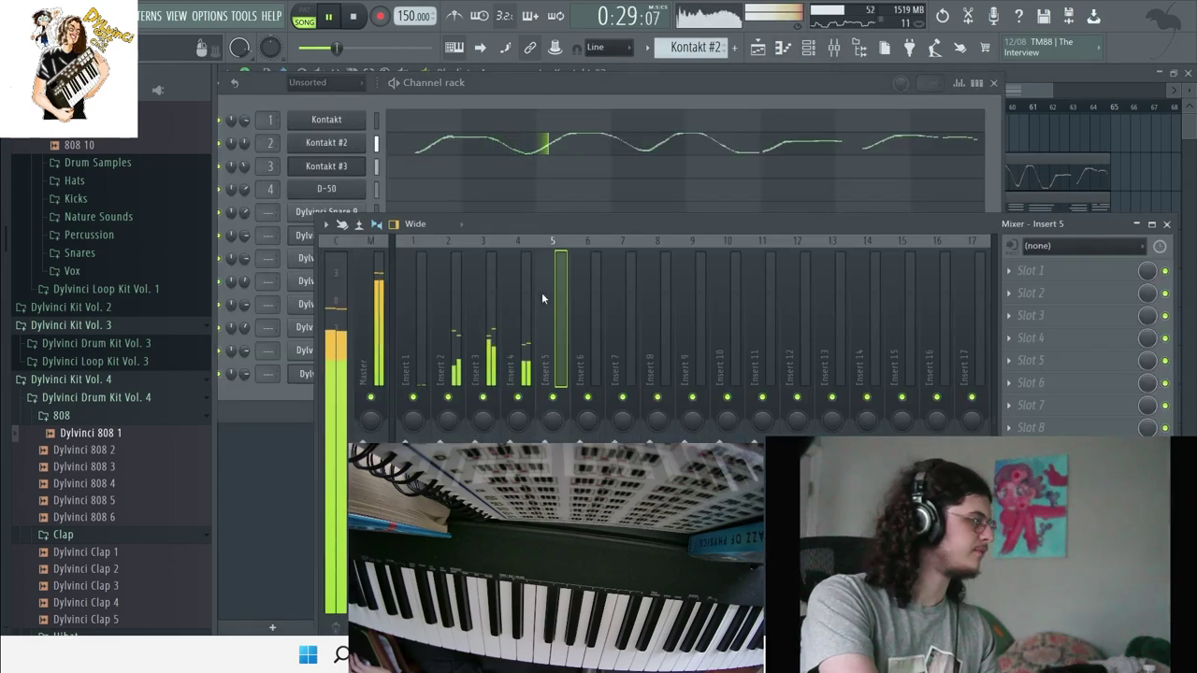
left_click(1028, 271)
mouse_move(1029, 290)
mouse_move(781, 95)
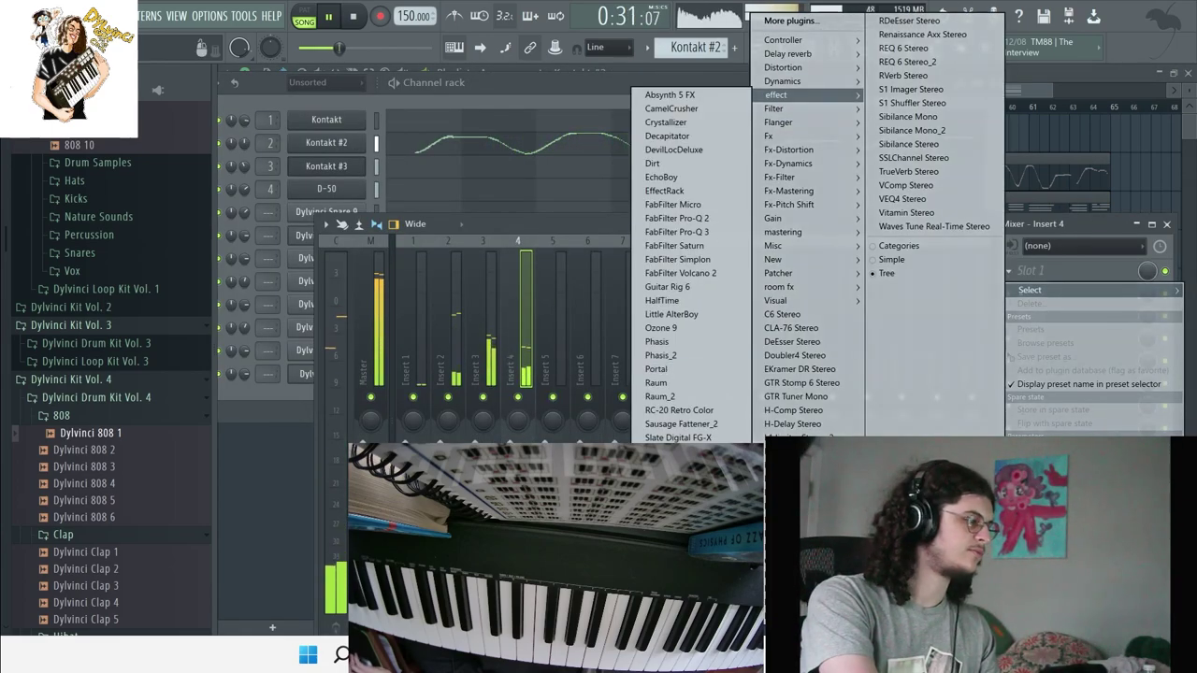
left_click(678, 478)
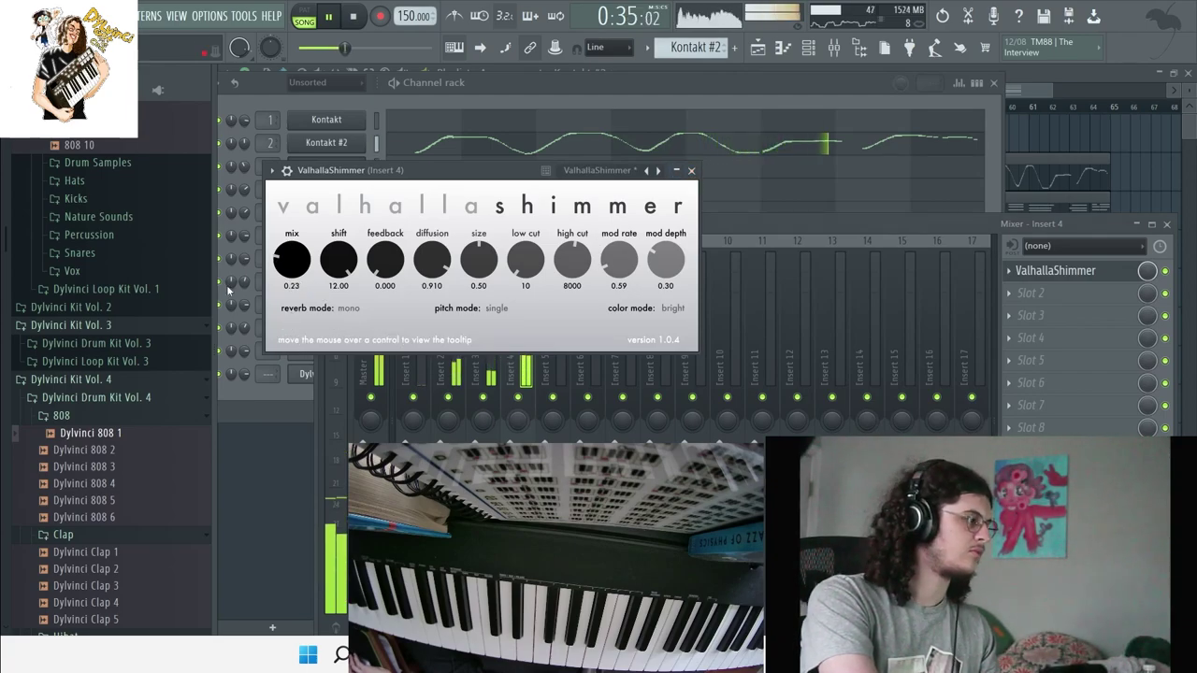
Step: Duplicate all playlist clips past bar 65 and delete the surplus copies so the arrangement ends at bar 81
key("F5")
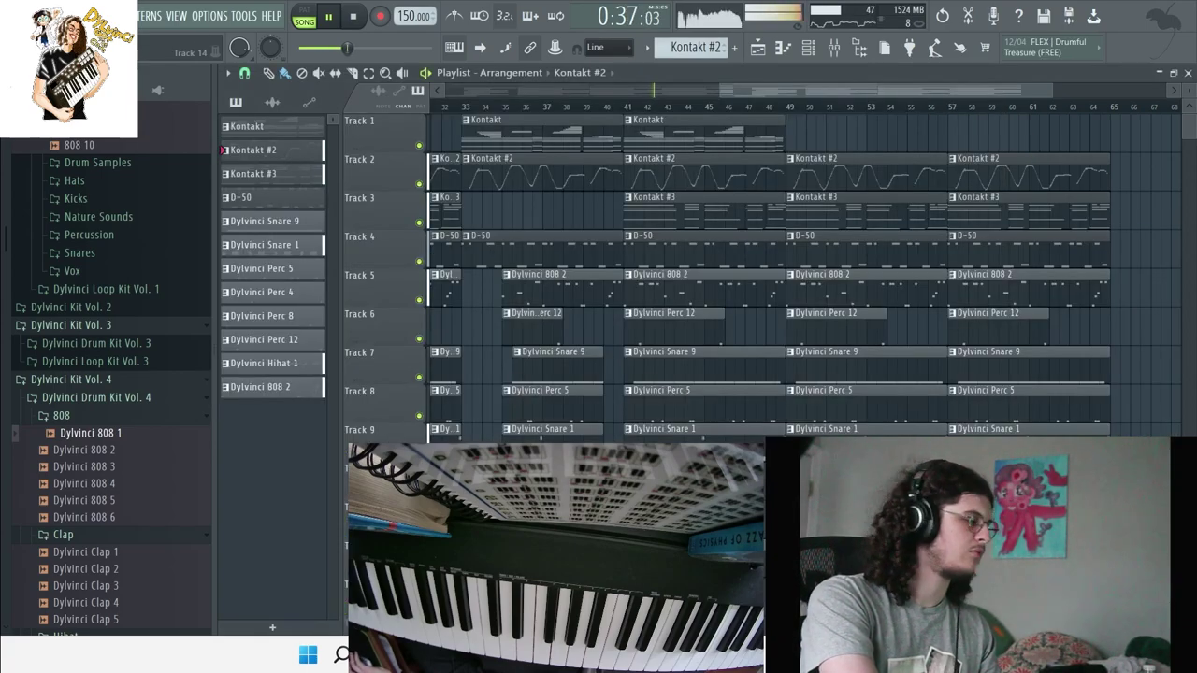
key("ctrl+a")
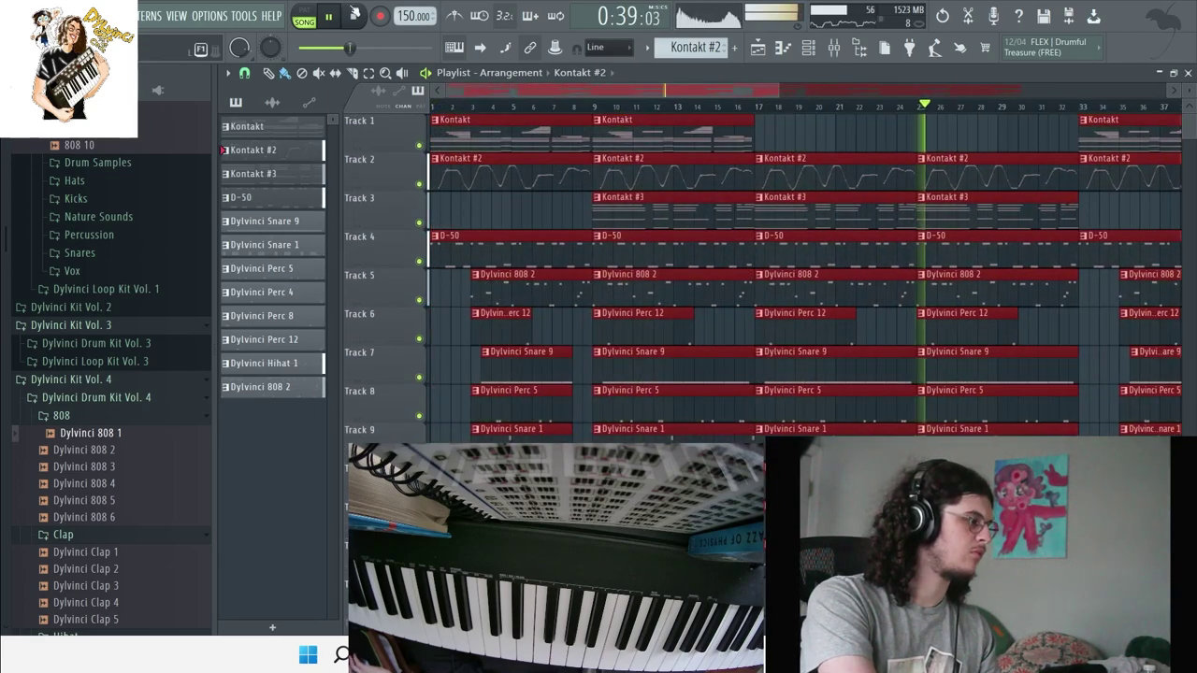
key("ctrl+b")
key("ctrl+b")
key("ctrl+b")
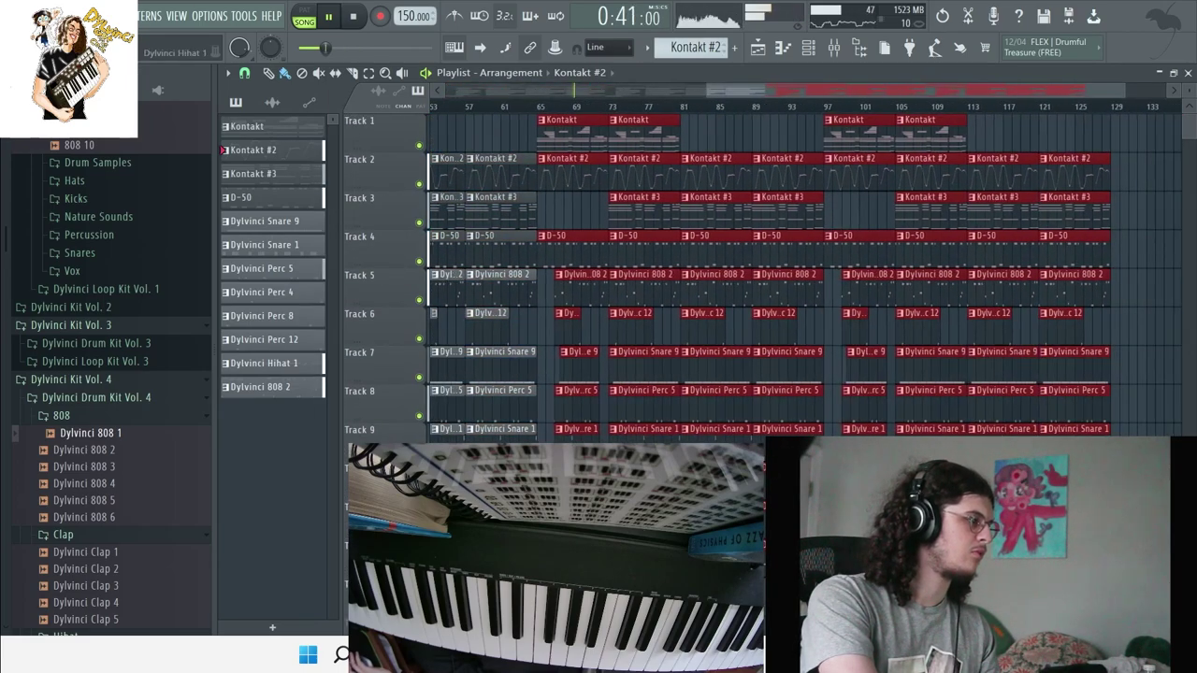
key("Delete")
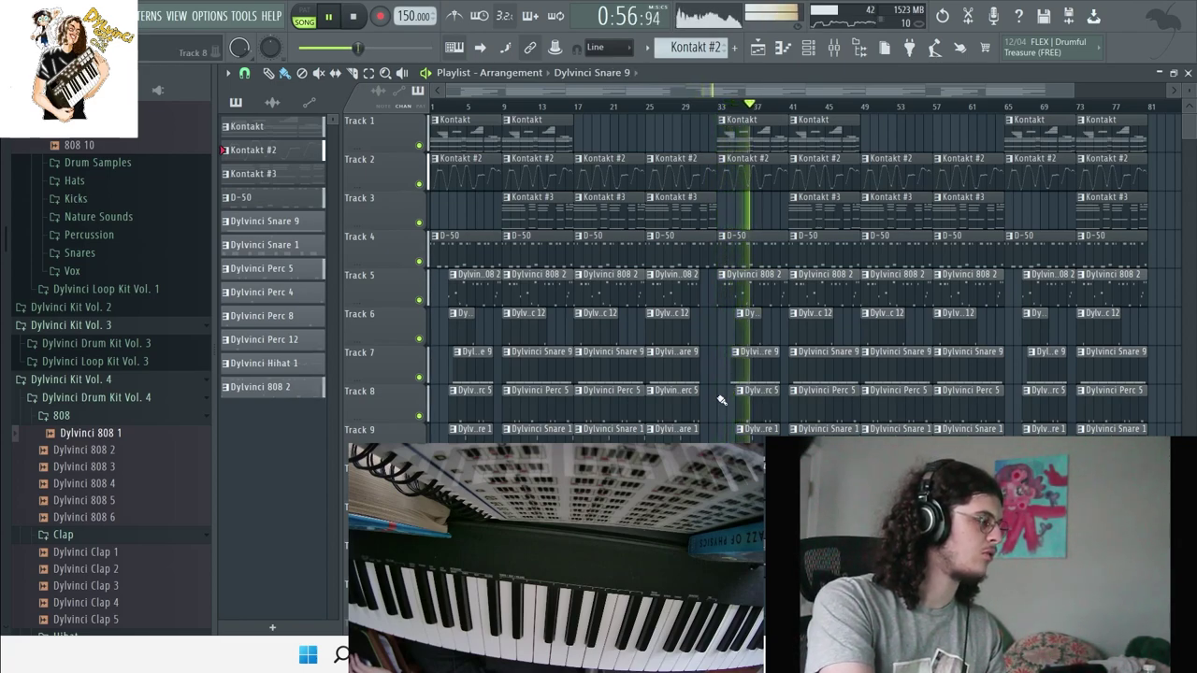
Step: Replace the Dylvinci Snare 9 channel's sample with Dylvinci Snare 14 from Drum Kit Vol. 3 and reset the channel's volume
key("F6")
scroll(28, 336, "down", 10)
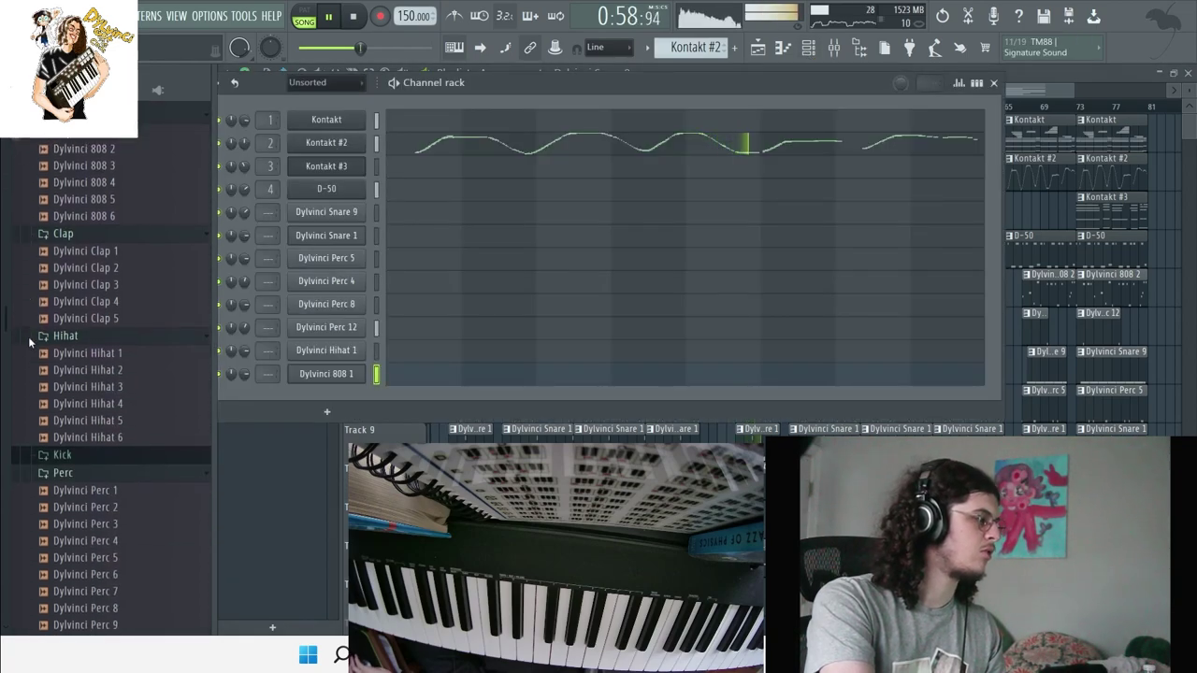
left_click(84, 371)
scroll(91, 430, "down", 2)
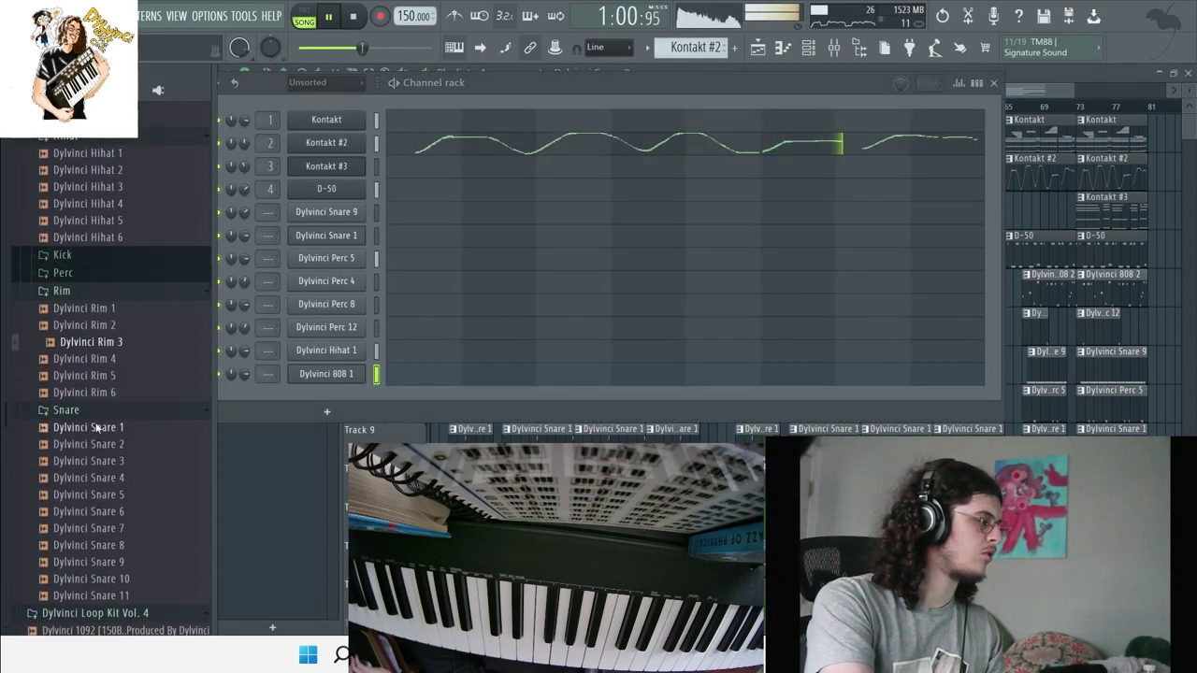
scroll(112, 448, "up", 8)
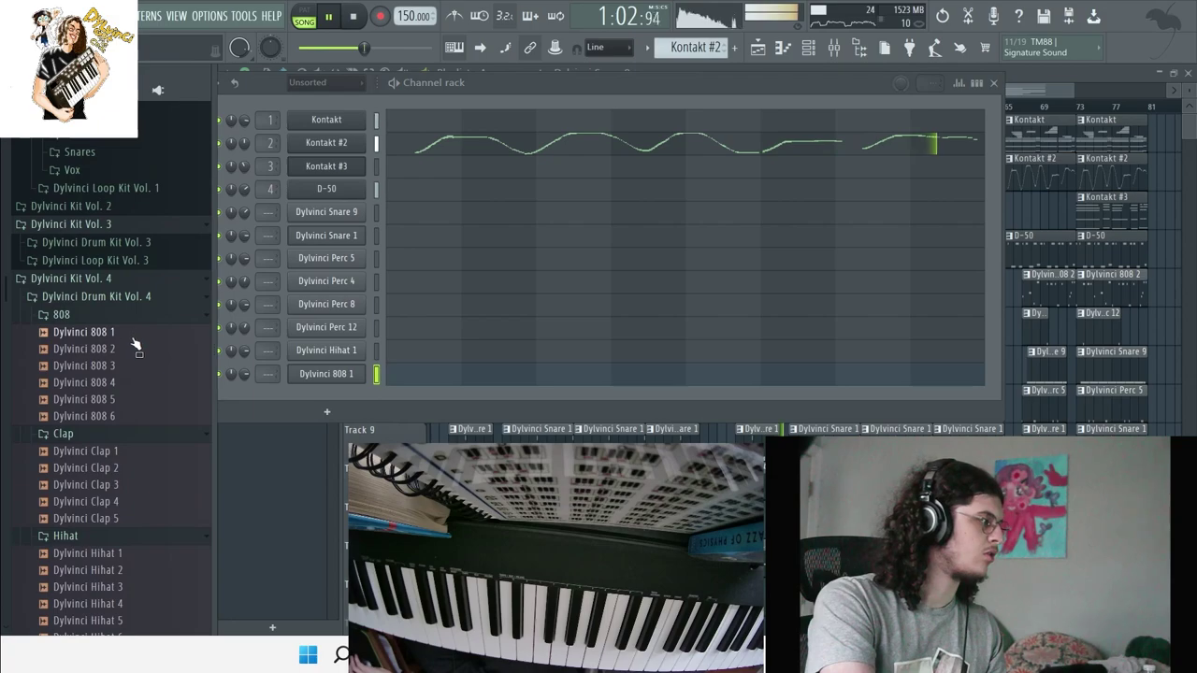
left_click(132, 242)
scroll(86, 372, "down", 4)
left_click_drag(109, 412, 325, 215)
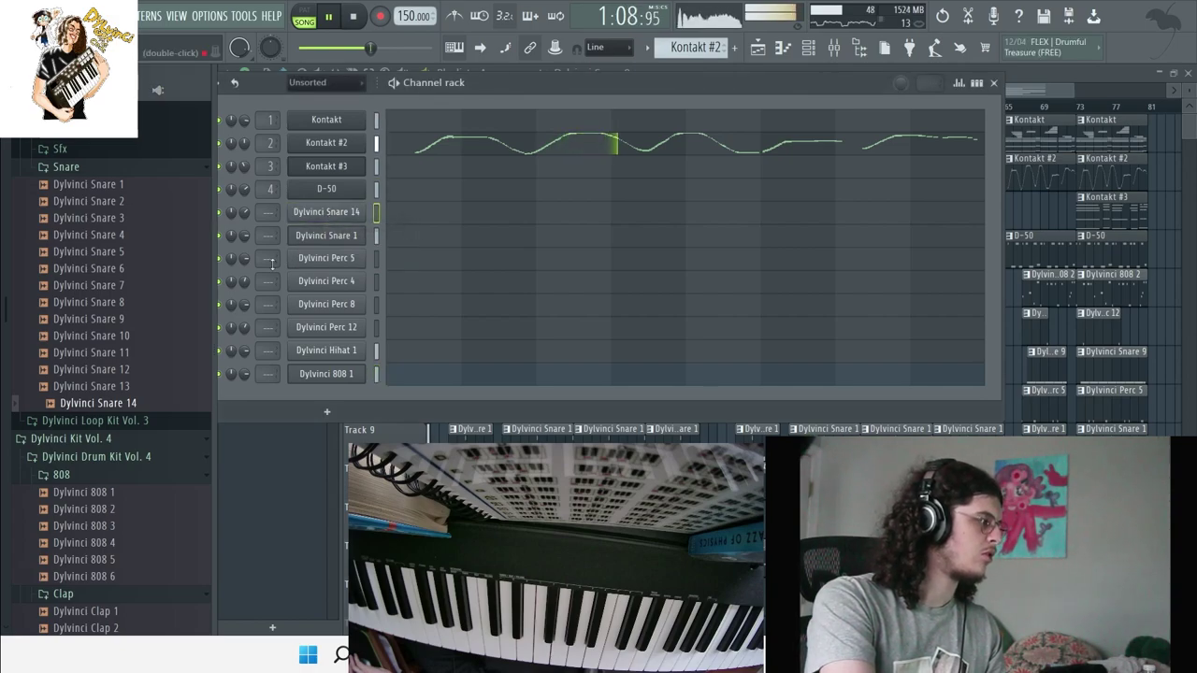
right_click(246, 214)
left_click(255, 224)
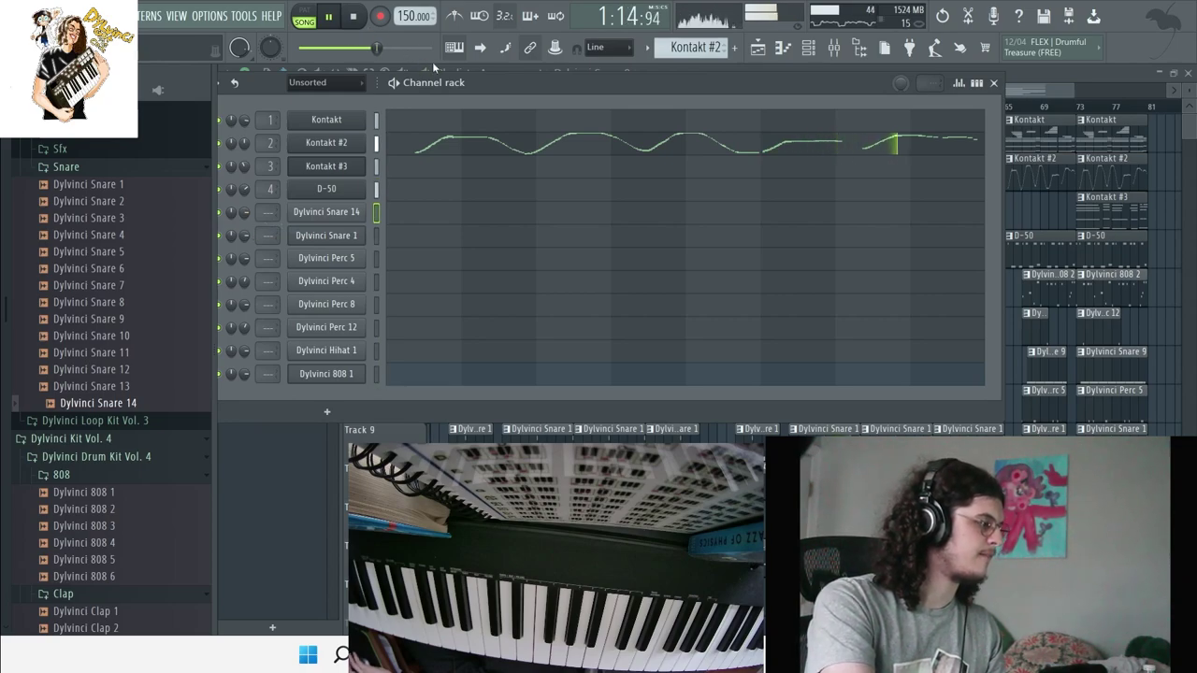
Step: Load Fruity parametric EQ 2 into the Master's first slot, boost the mids slightly and set the high shelf to about 6180 Hz
left_click(833, 46)
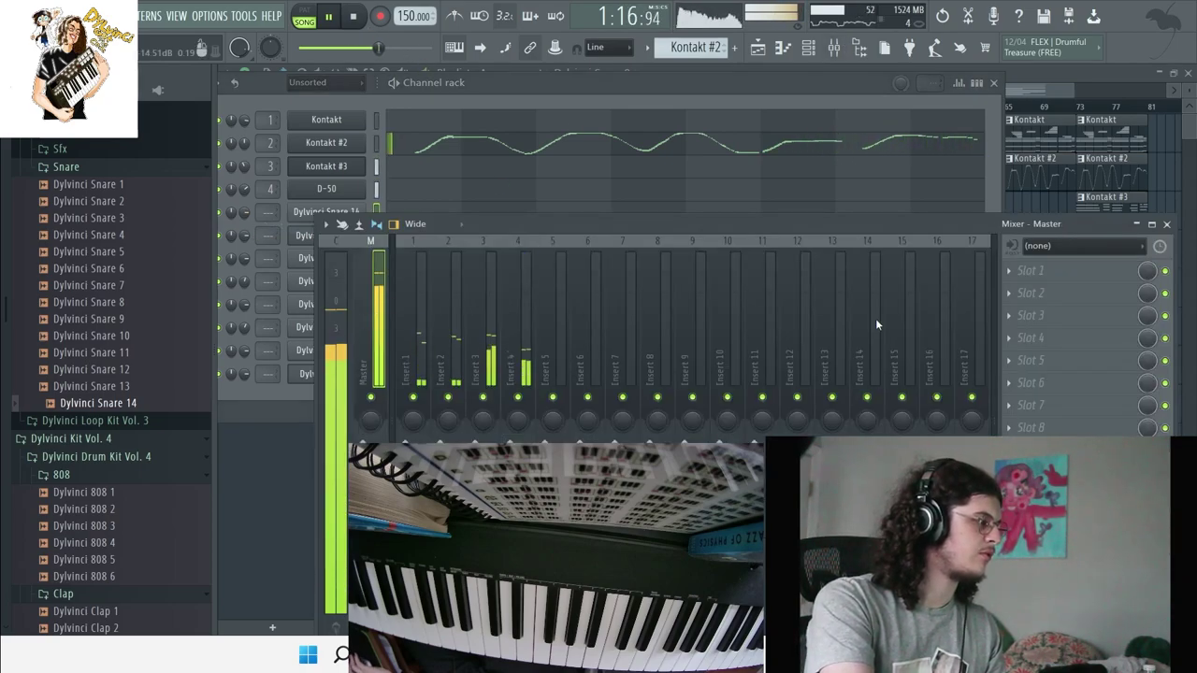
right_click(1144, 405)
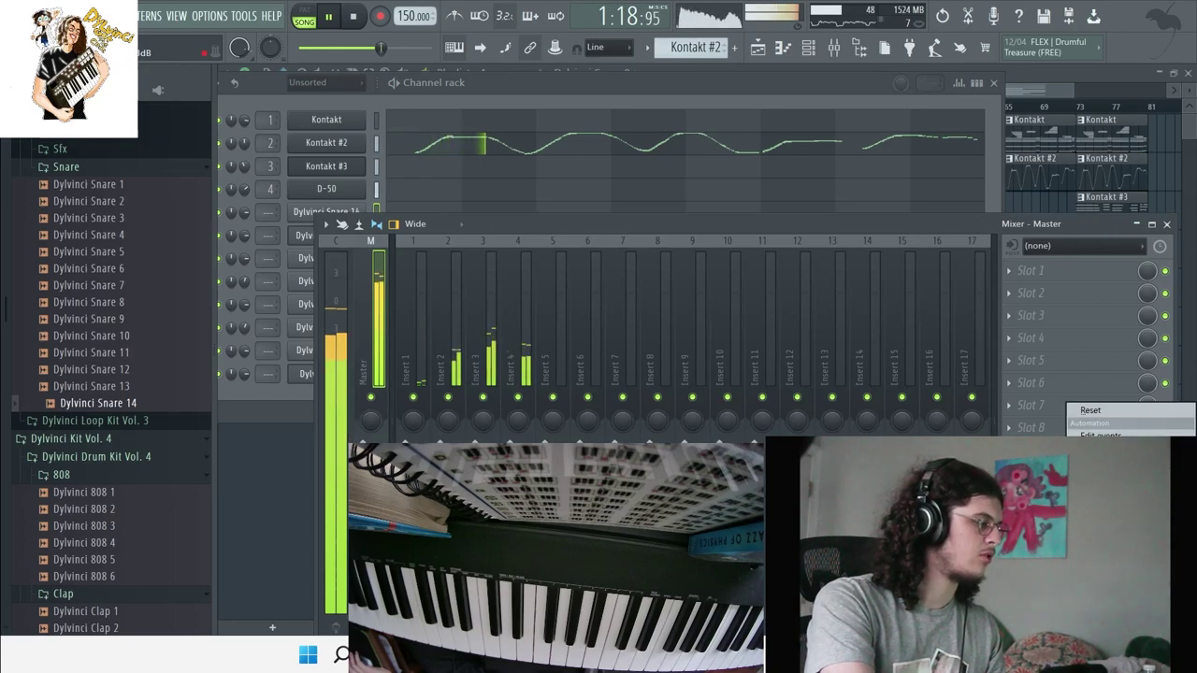
left_click(1028, 271)
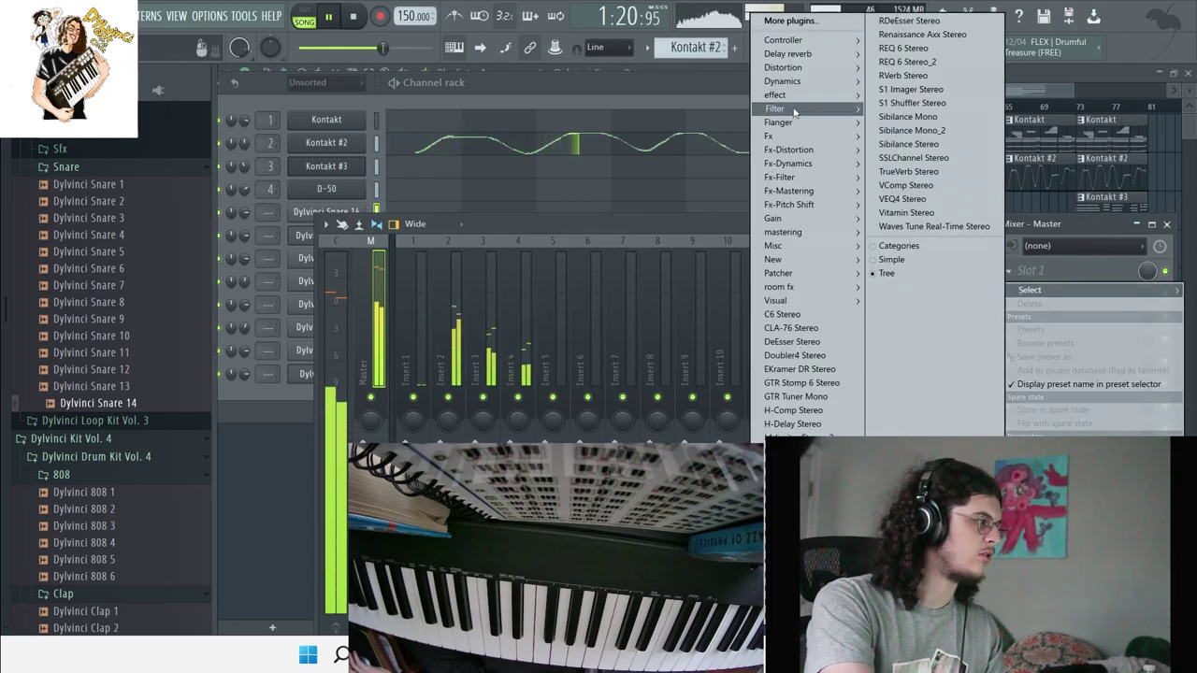
mouse_move(781, 95)
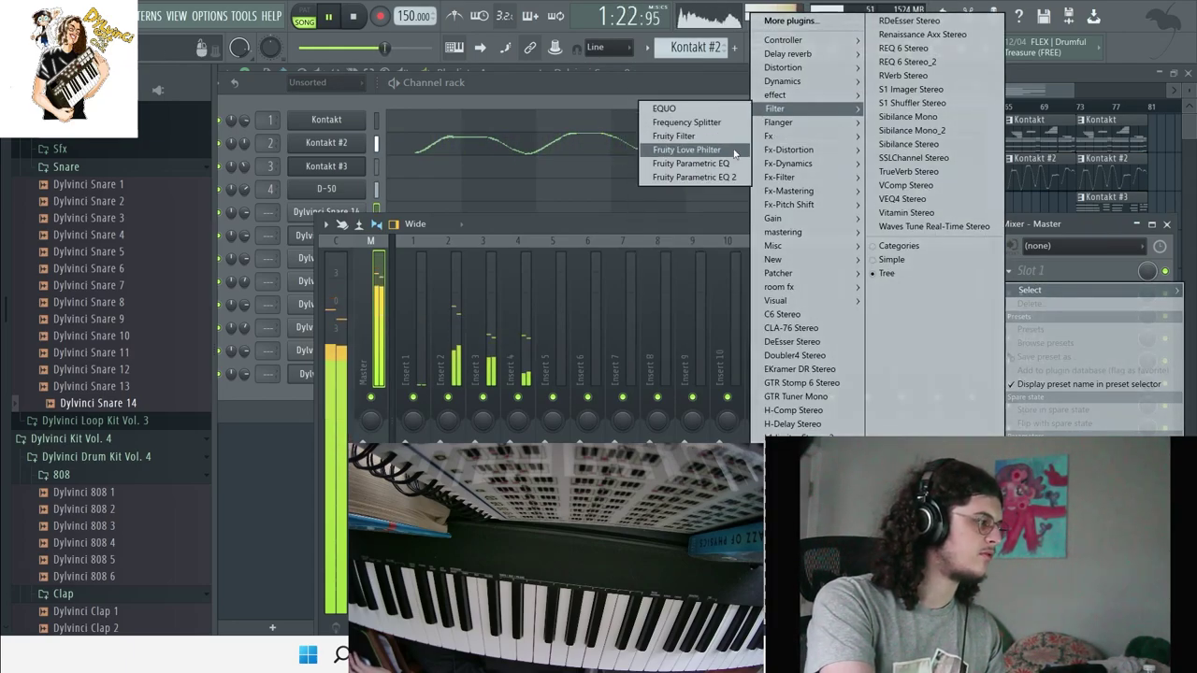
left_click(687, 180)
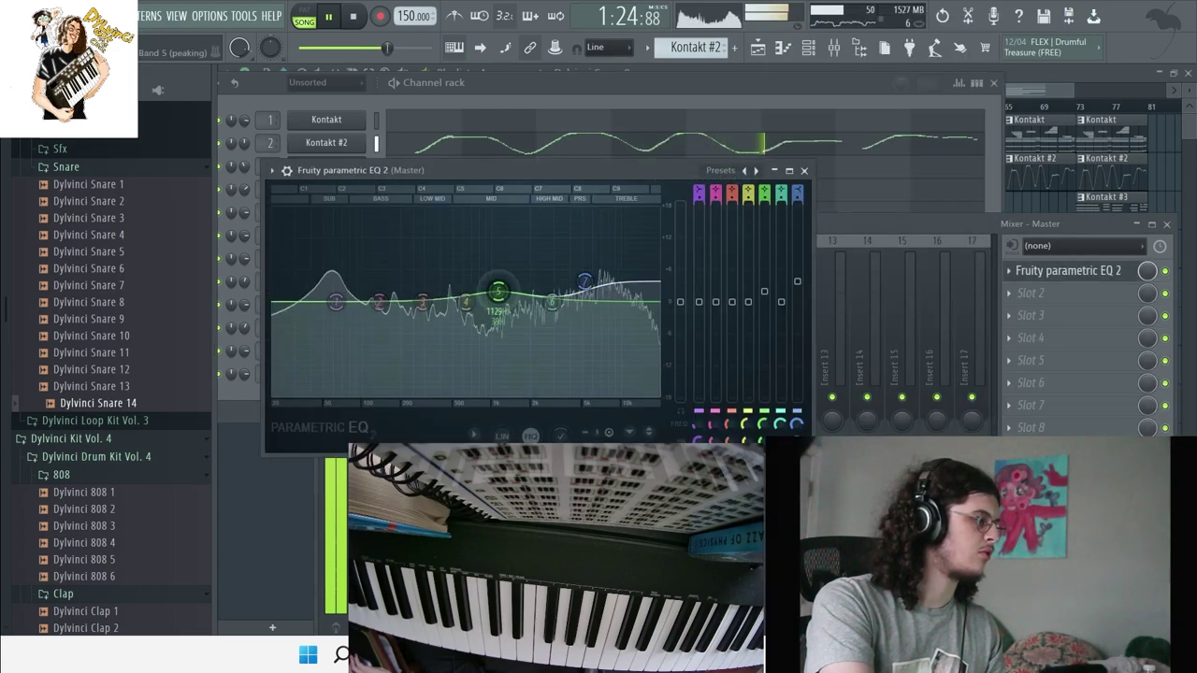
left_click_drag(585, 281, 594, 293)
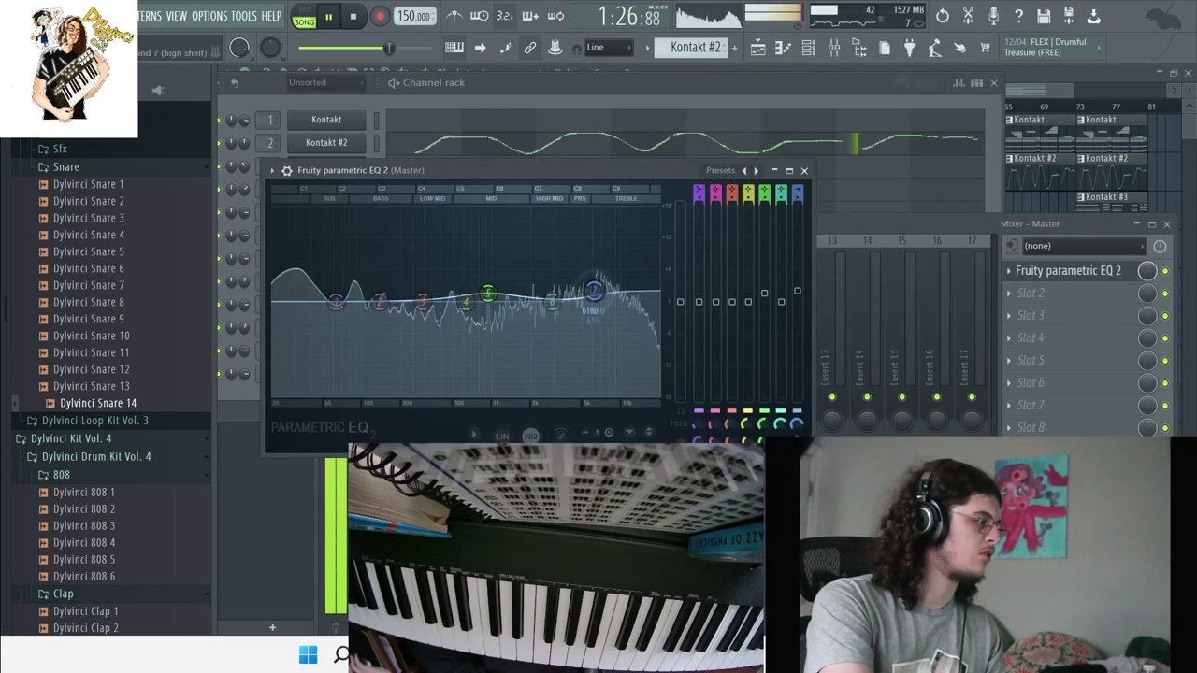
Step: Load another Fruity parametric EQ 2 into the Master's second slot and apply the 20Hz + 18kHz cut preset
left_click(1066, 292)
mouse_move(798, 110)
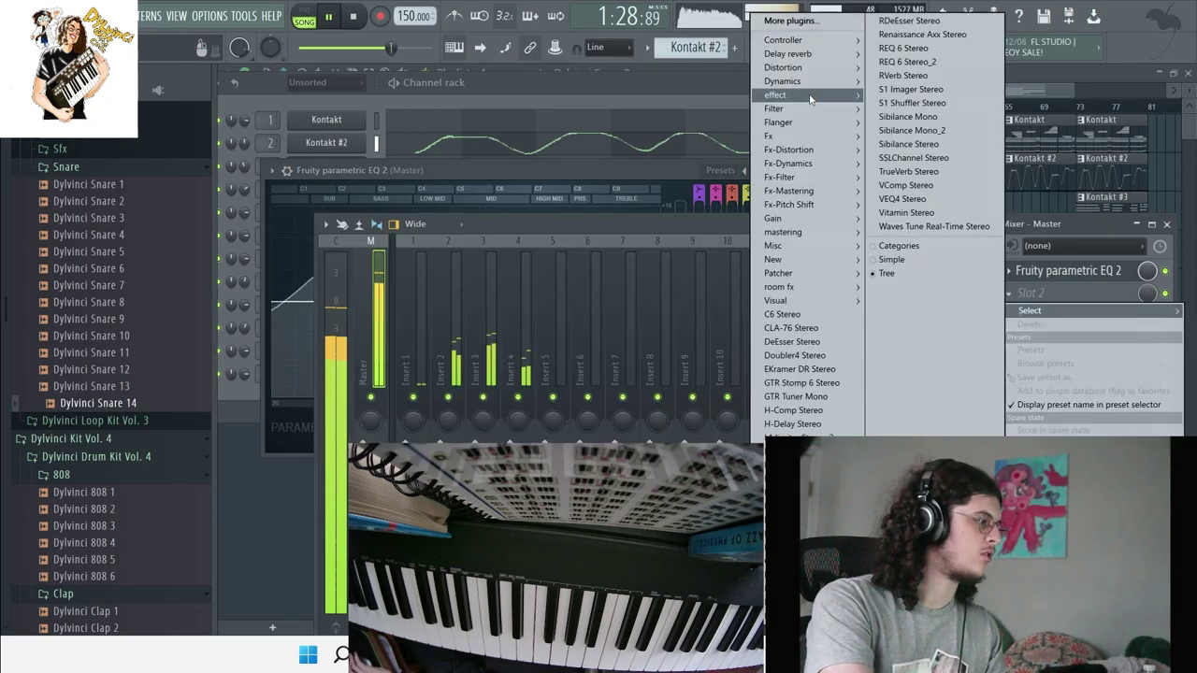
left_click(692, 161)
left_click(772, 190)
left_click(805, 252)
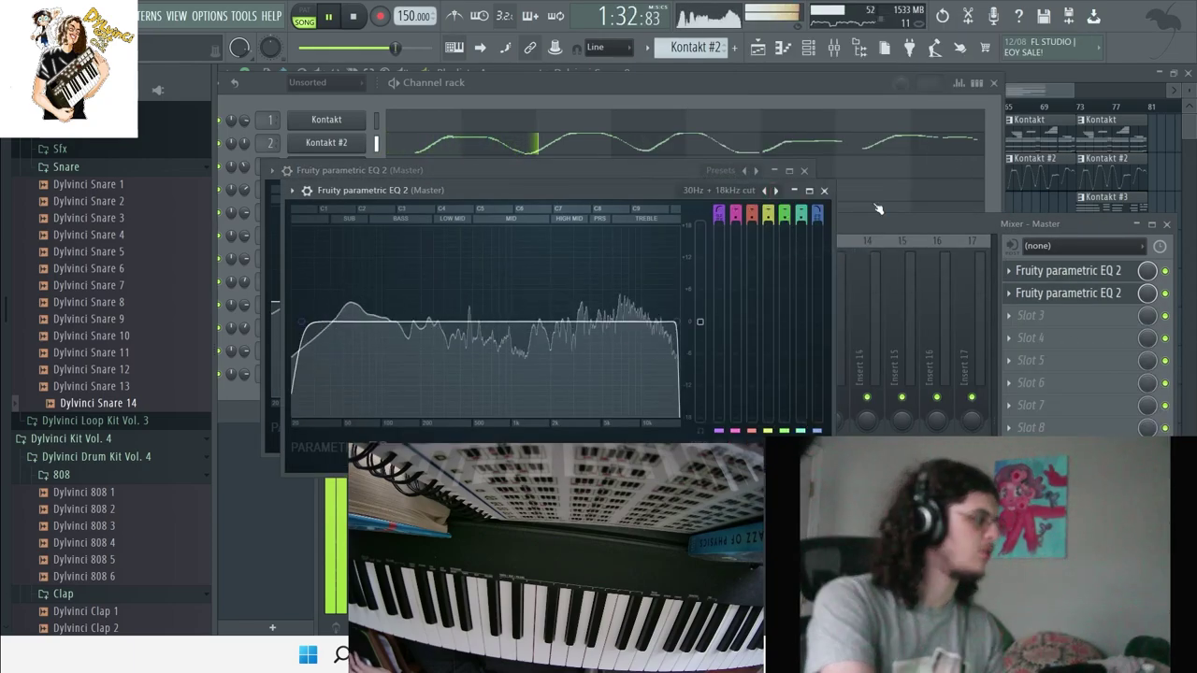
left_click(765, 192)
left_click(804, 240)
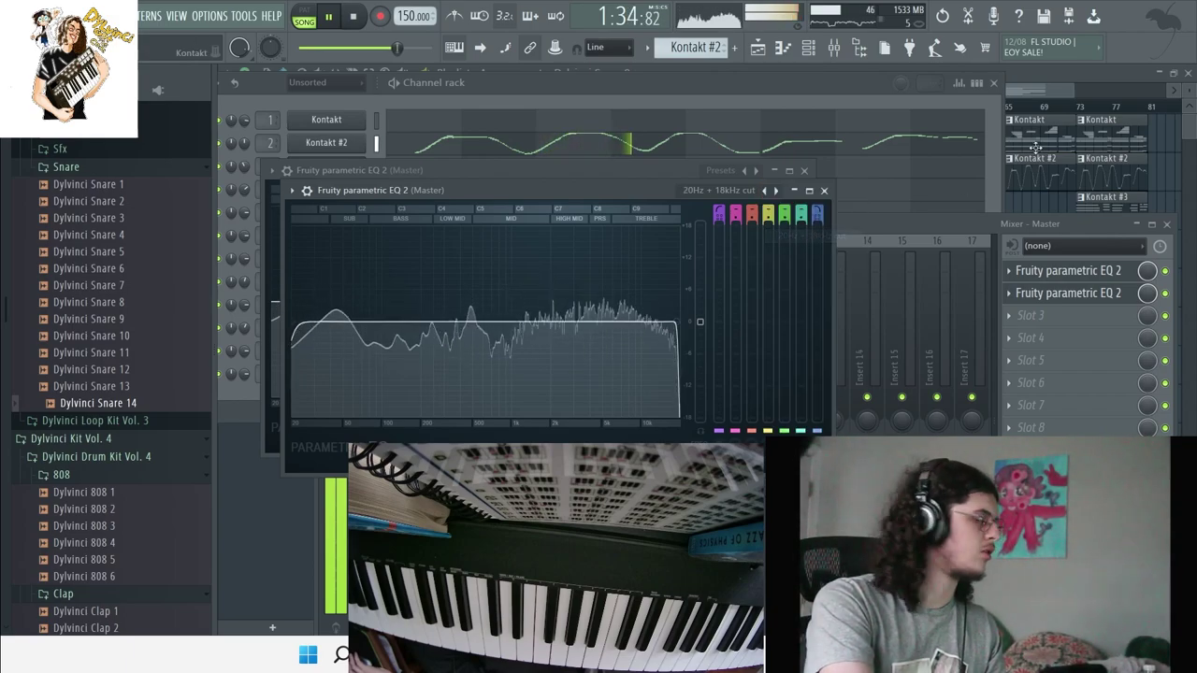
Step: Bring the full playlist arrangement into view and reopen the Master's second Fruity parametric EQ 2 to check its curve
left_click(1179, 174)
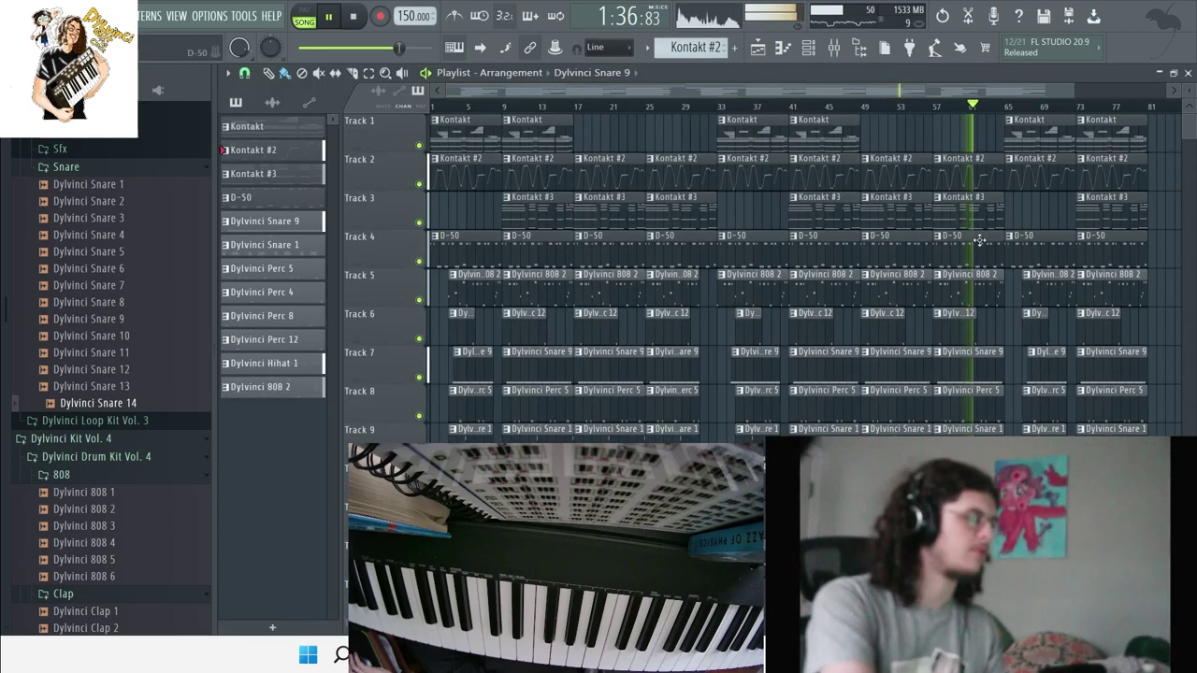
key("F9")
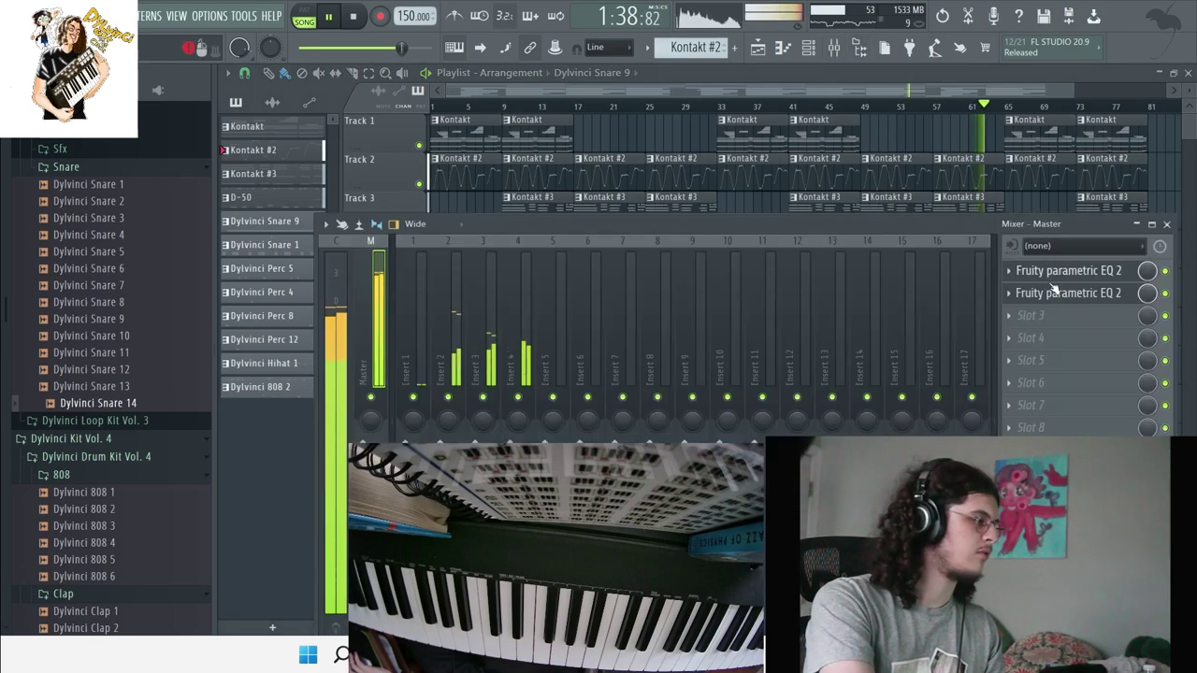
left_click(1054, 293)
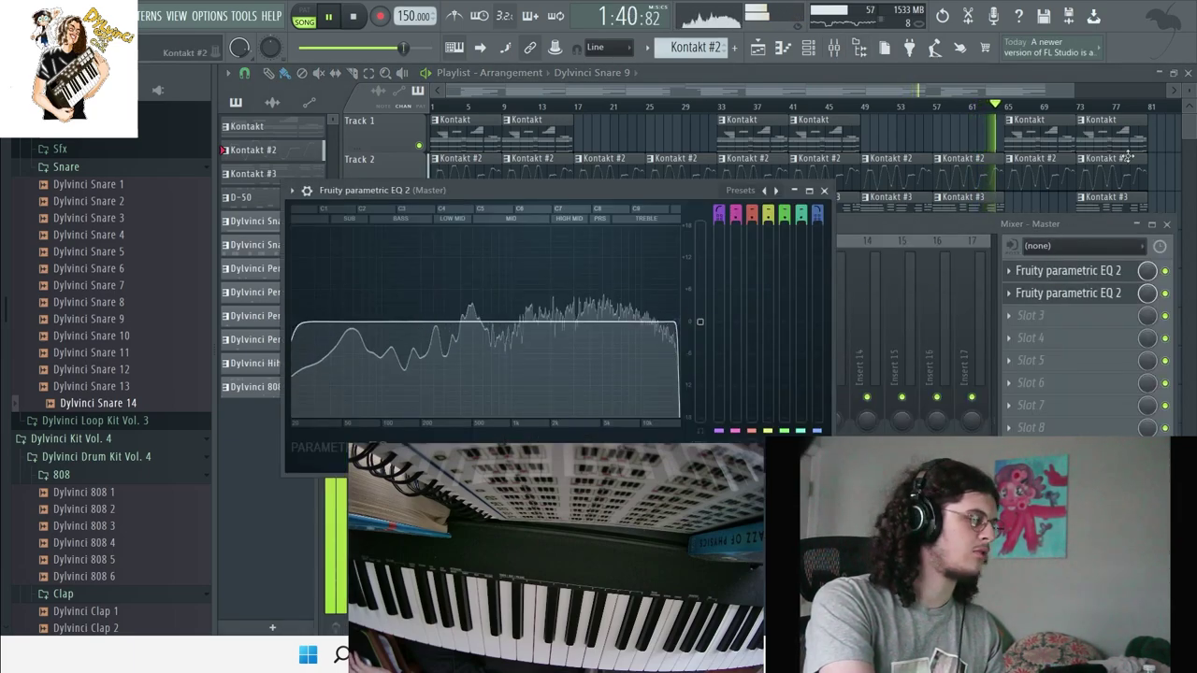